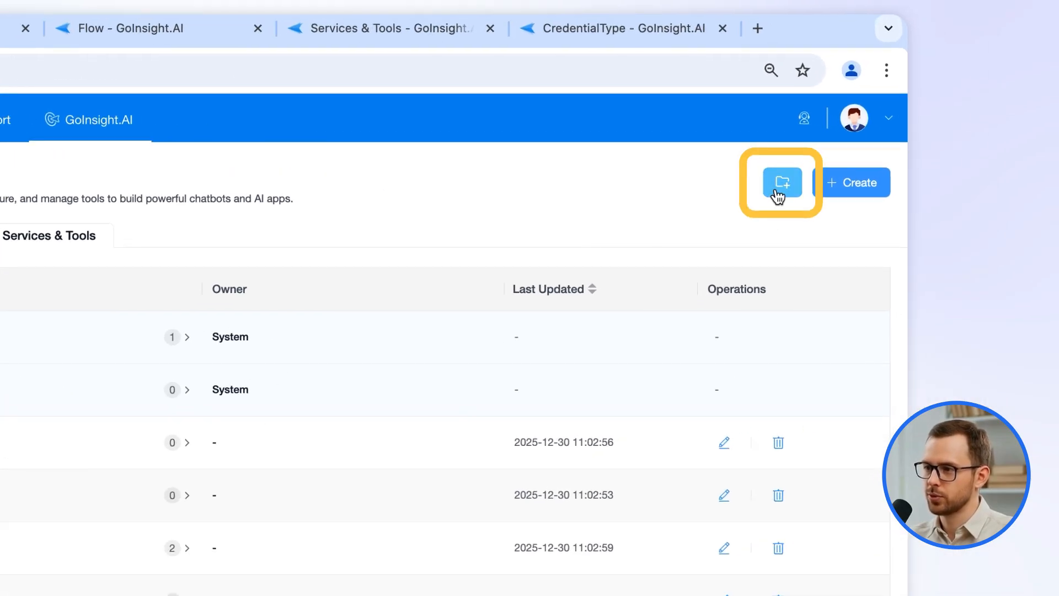
Begin a new tool category, clear the typed name, and cancel without creating it.
left_click(782, 182)
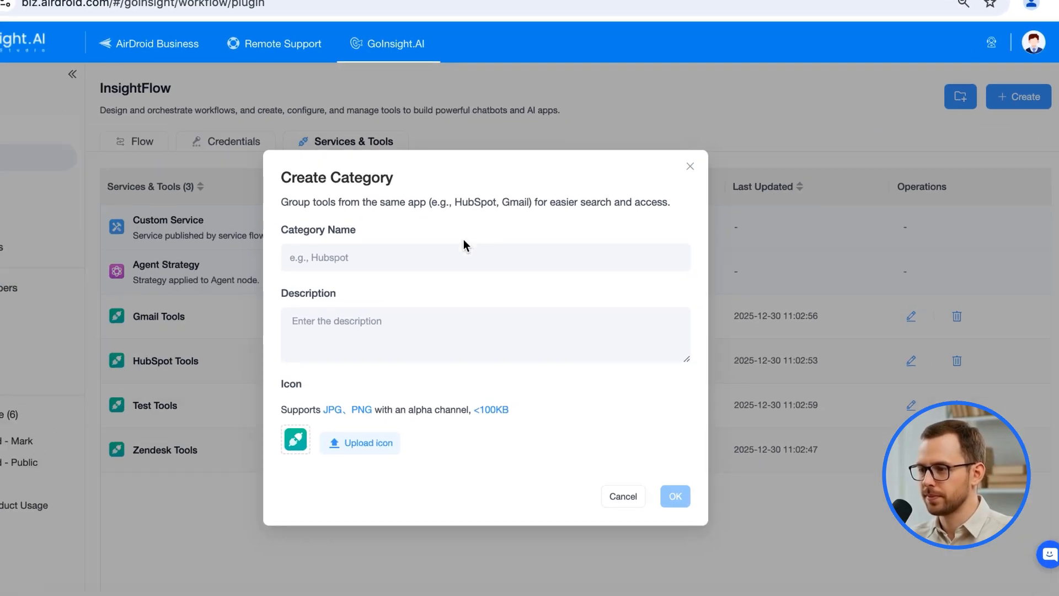
left_click(482, 230)
type("`111")
key("BackSpace")
key("BackSpace")
key("BackSpace")
key("BackSpace")
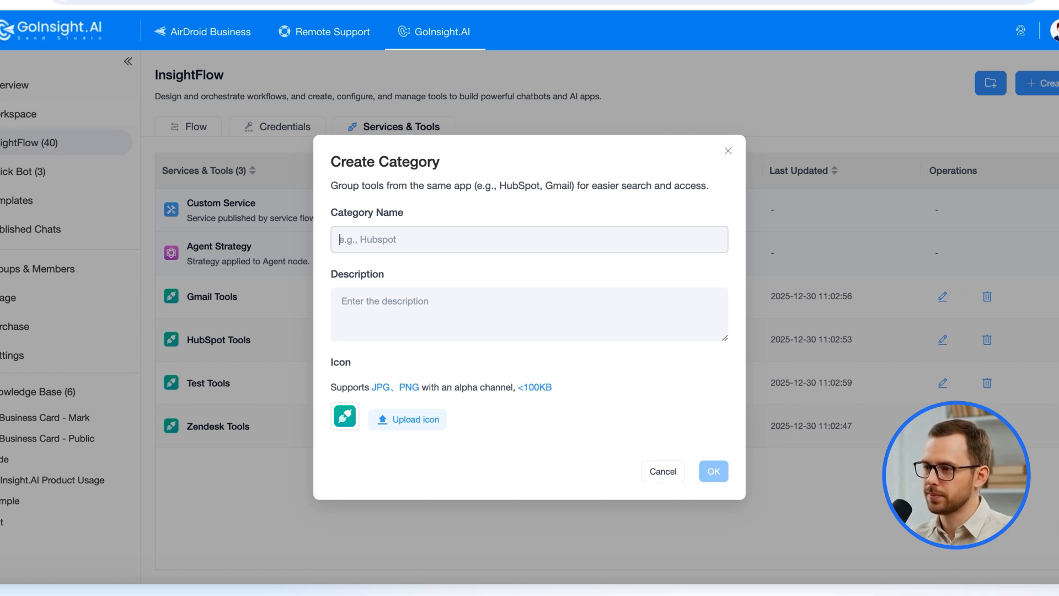
left_click(664, 473)
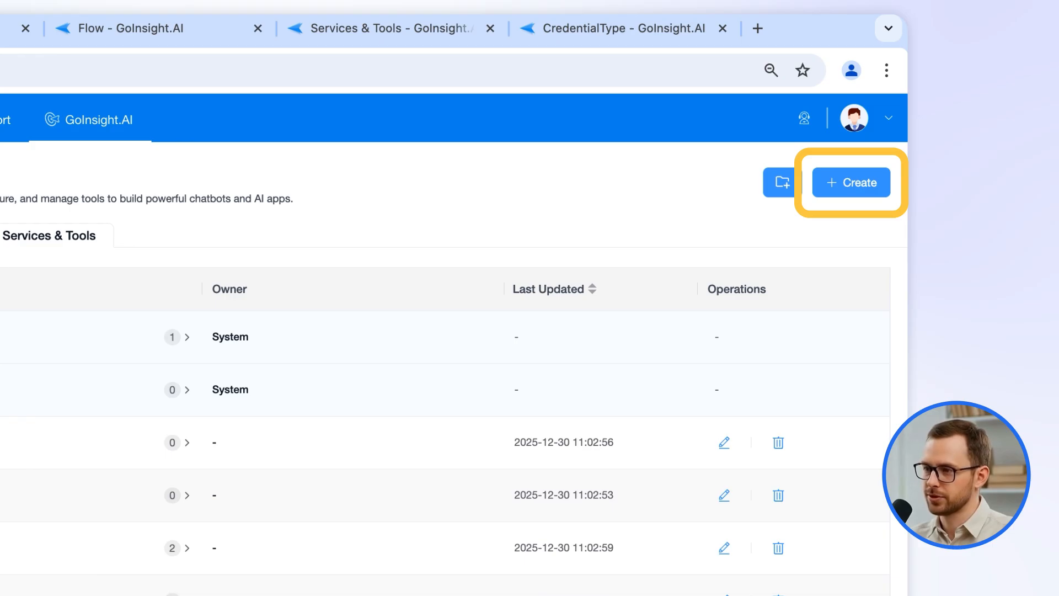
Create a Cloud-Side Tool named 'test' with description 'test' in the Test Tools category.
left_click(855, 187)
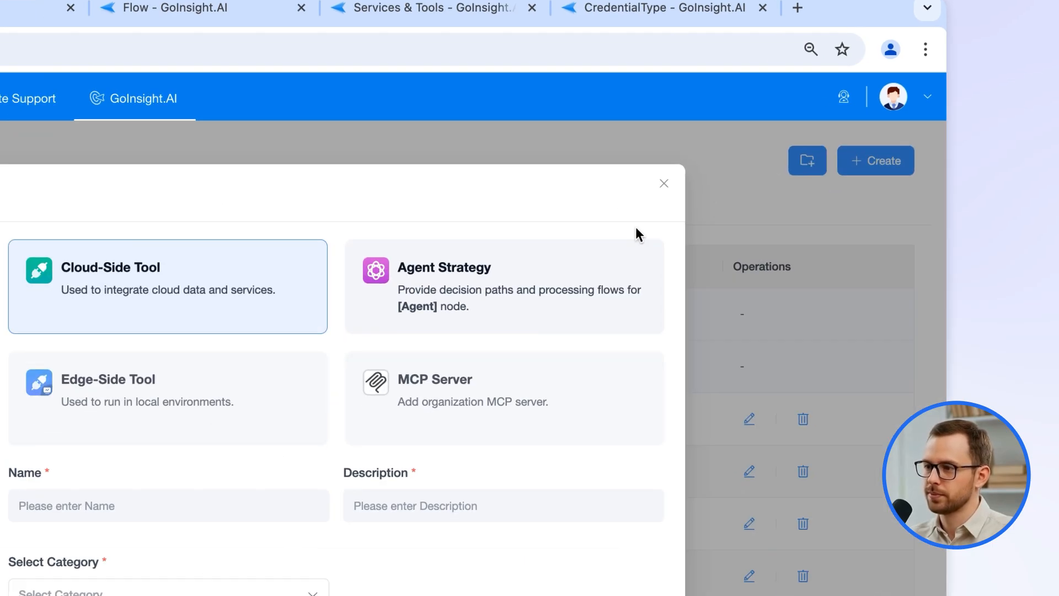
left_click(68, 502)
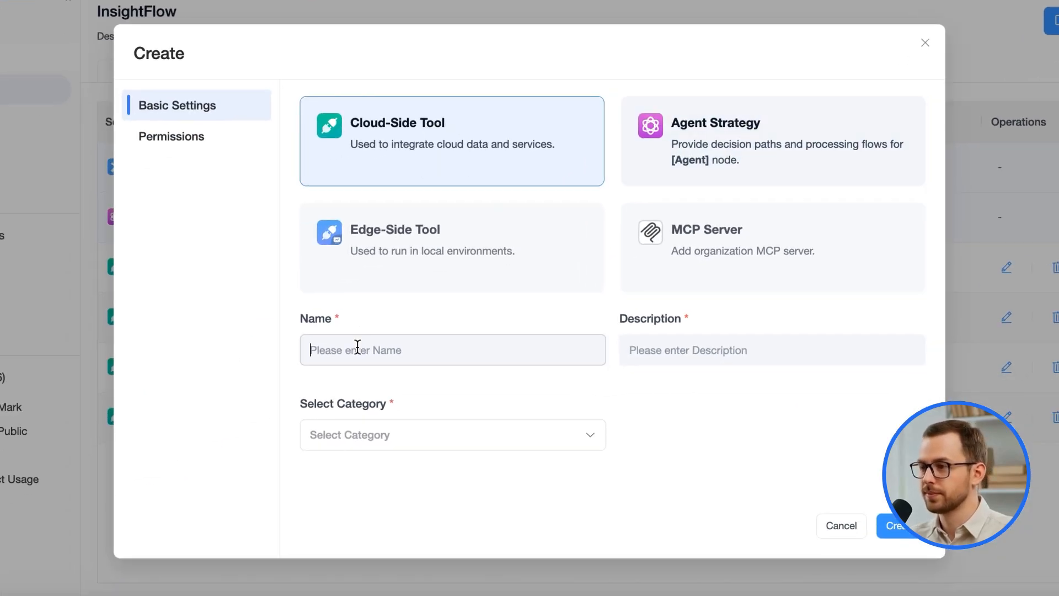
type("test")
left_click(674, 338)
type("test")
left_click(513, 443)
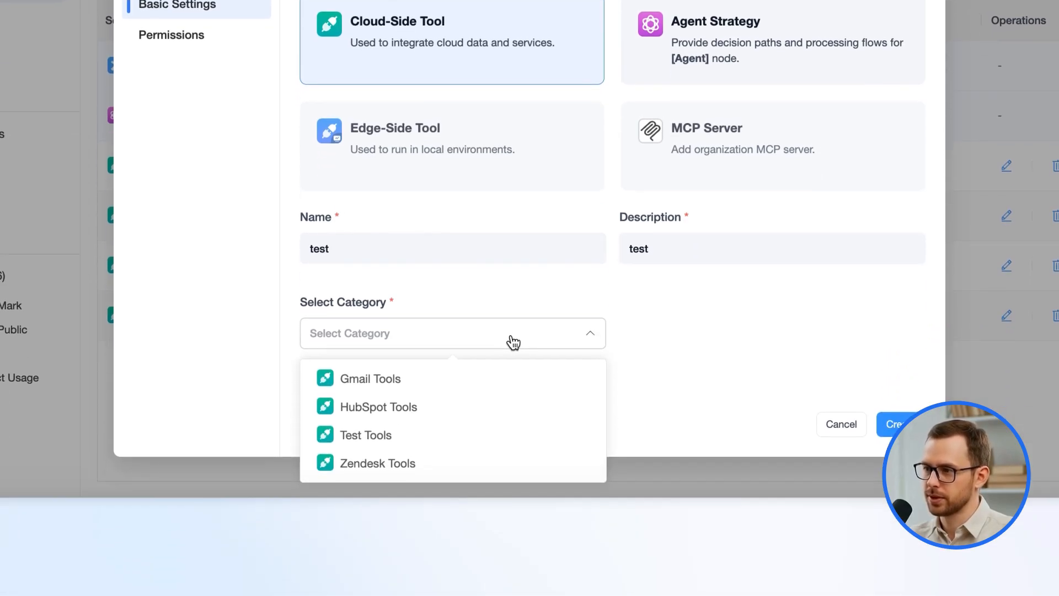
left_click(454, 447)
left_click(902, 425)
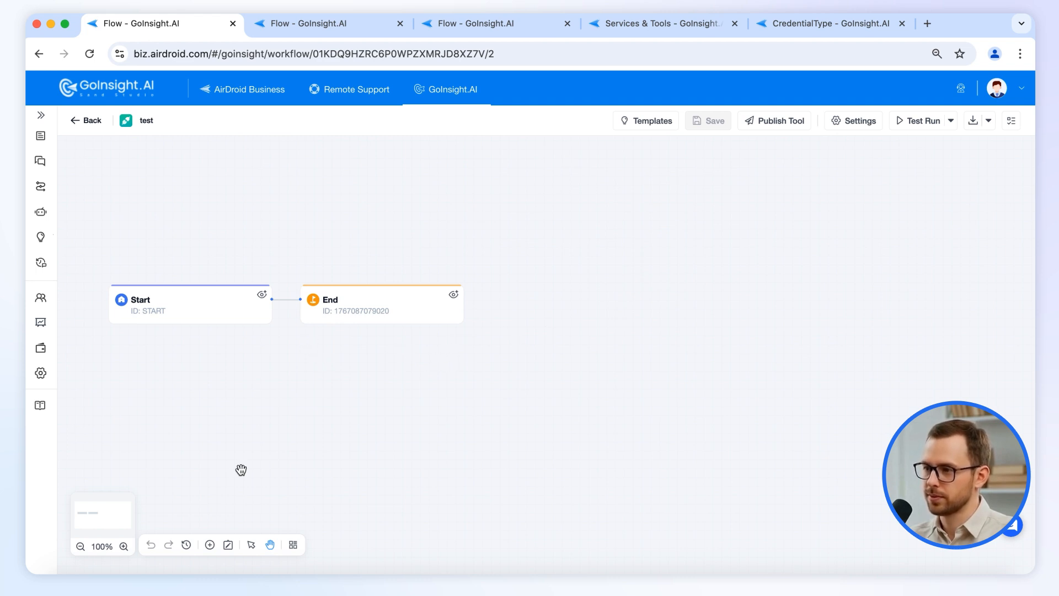
Browse the Nodes, Tools, APP and Services lists, then bring up the Start node's settings.
left_click(209, 545)
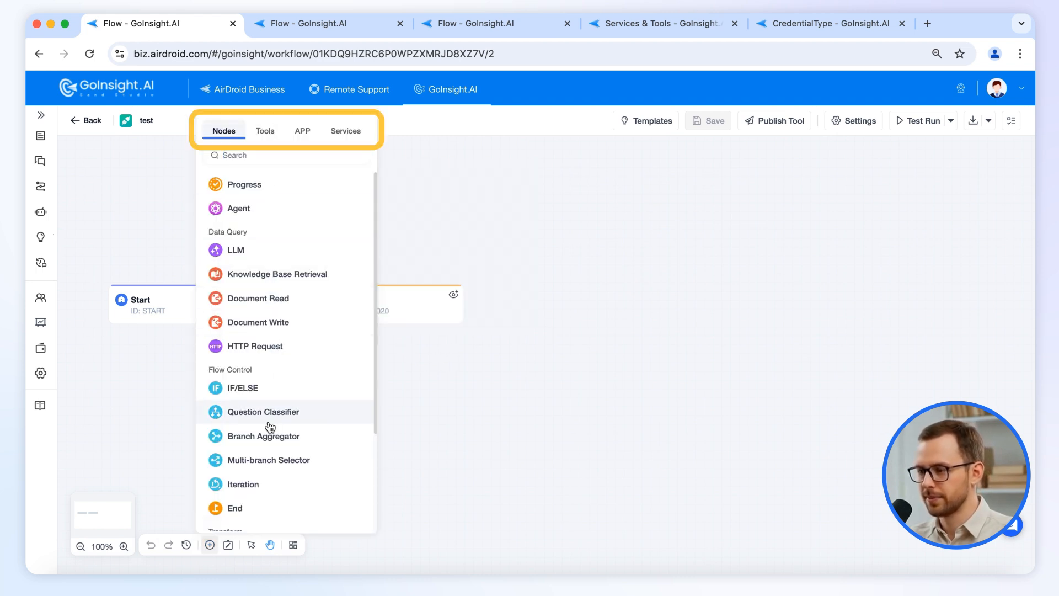
scroll(279, 331, "down", 3)
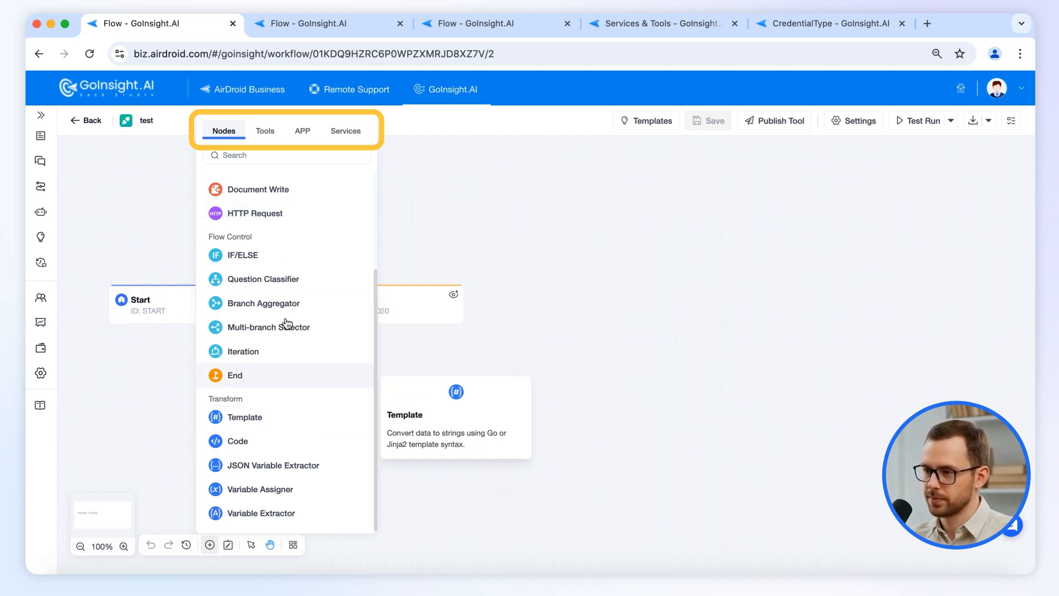
left_click(268, 133)
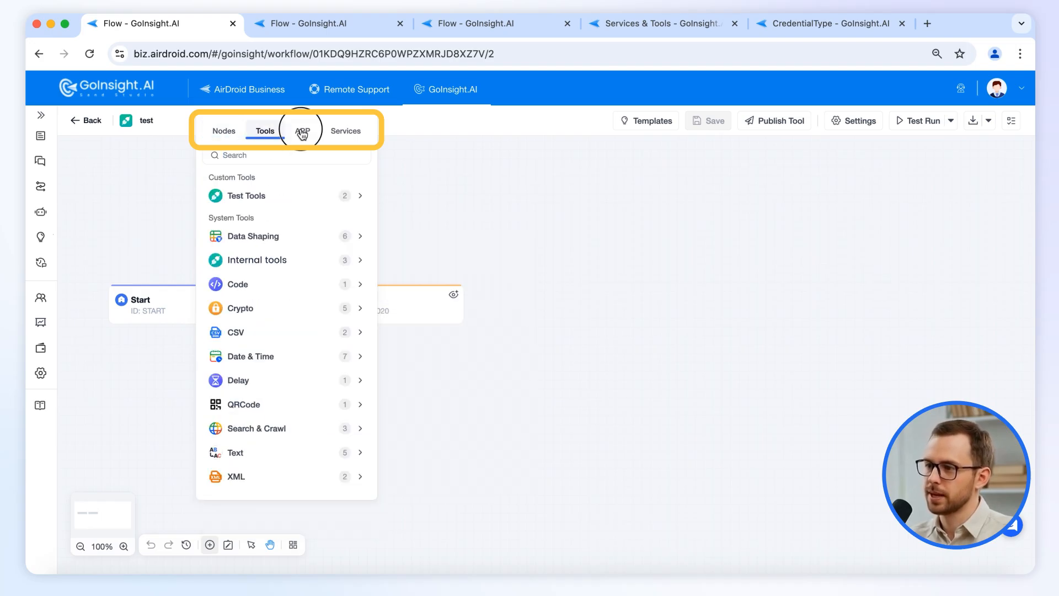
left_click(303, 131)
left_click(338, 134)
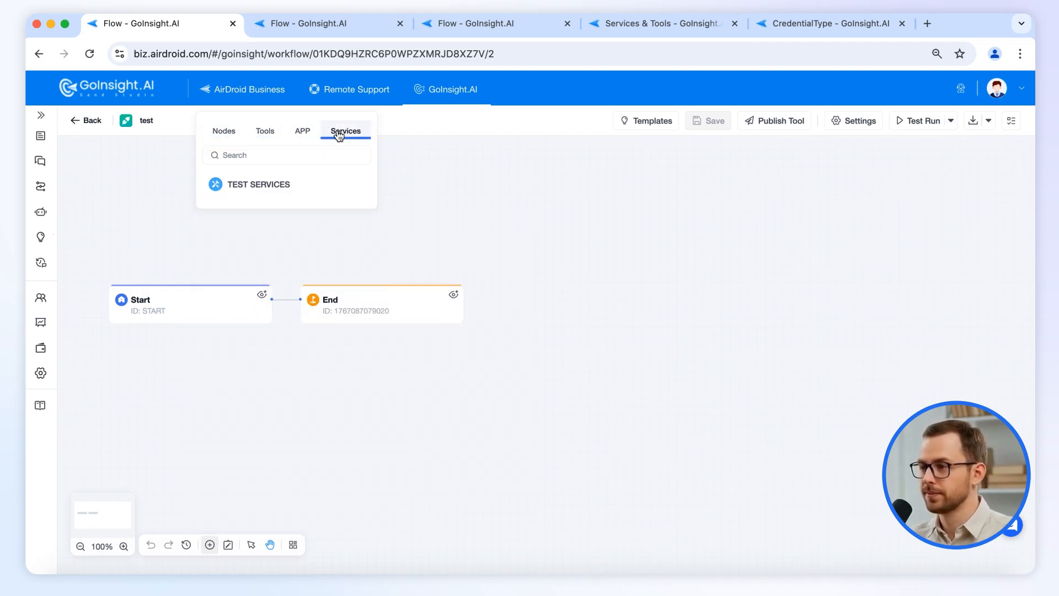
left_click(229, 133)
left_click(548, 308)
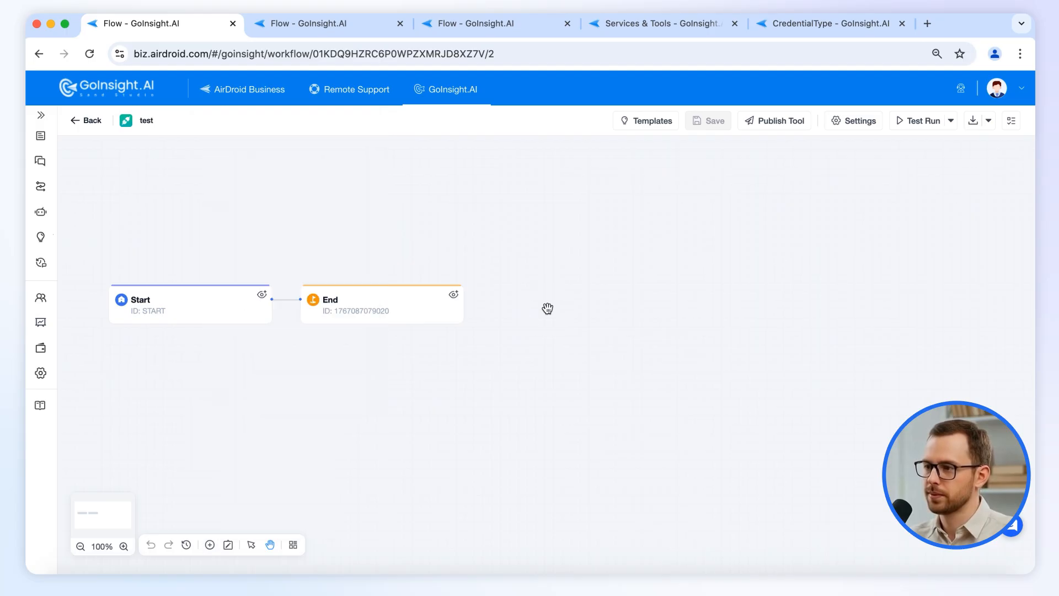
left_click(225, 303)
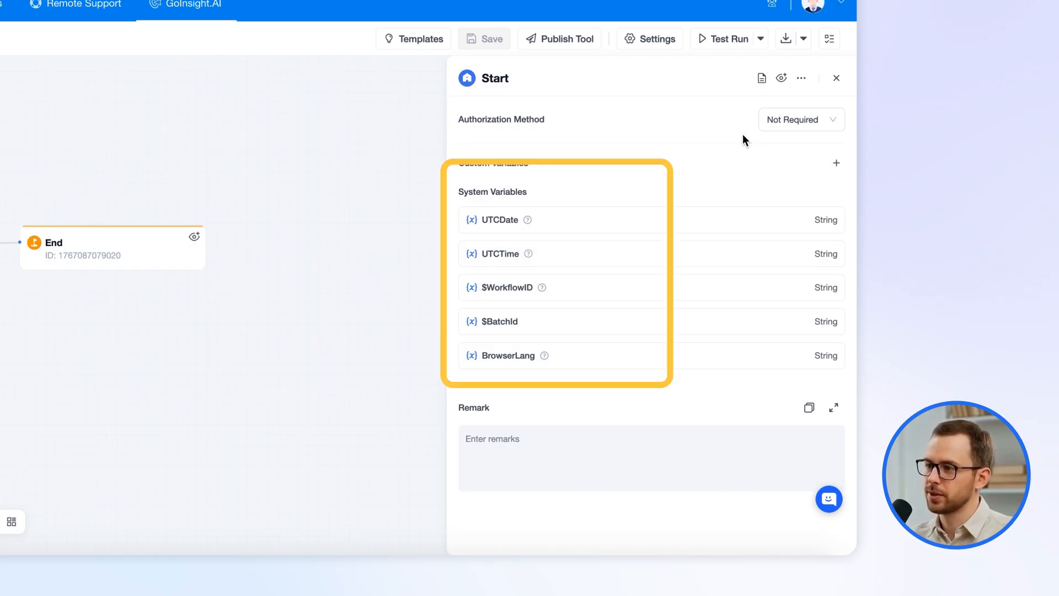
Check the system variable help tips and set the Start node's Authorization Method to Required.
mouse_move(531, 221)
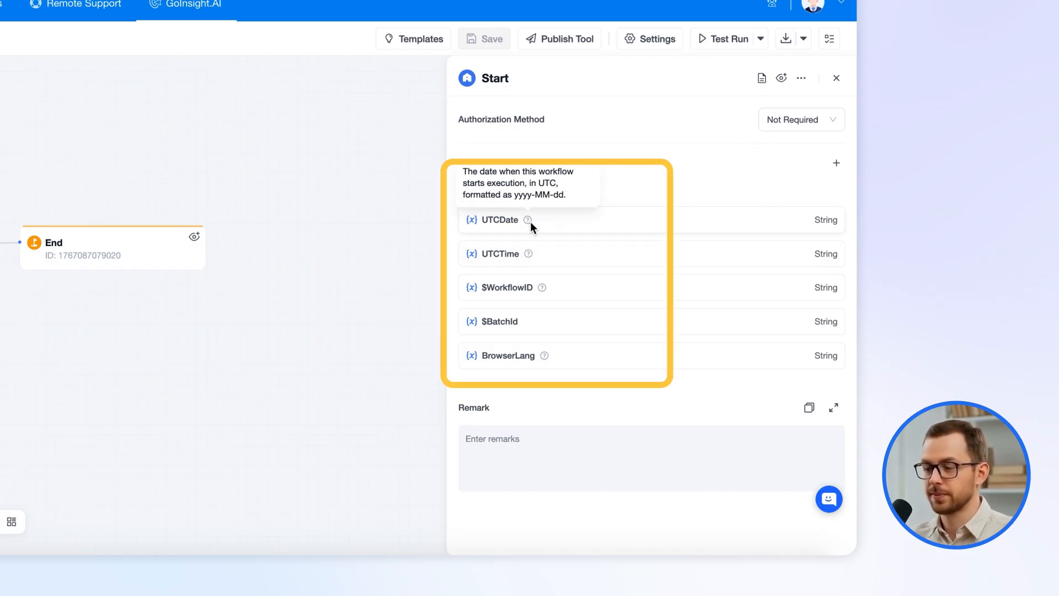
mouse_move(528, 253)
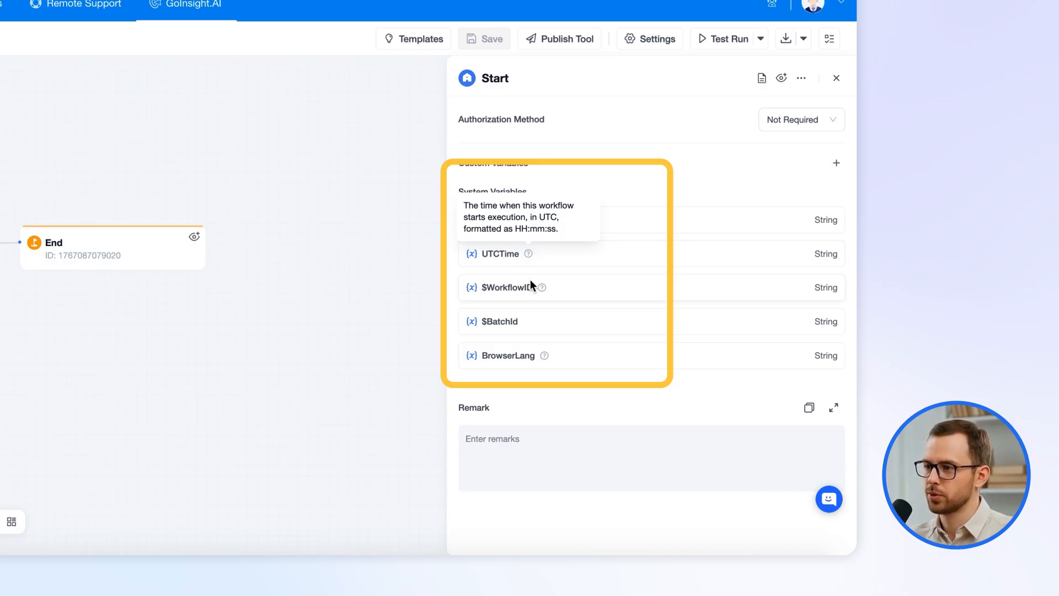
mouse_move(540, 287)
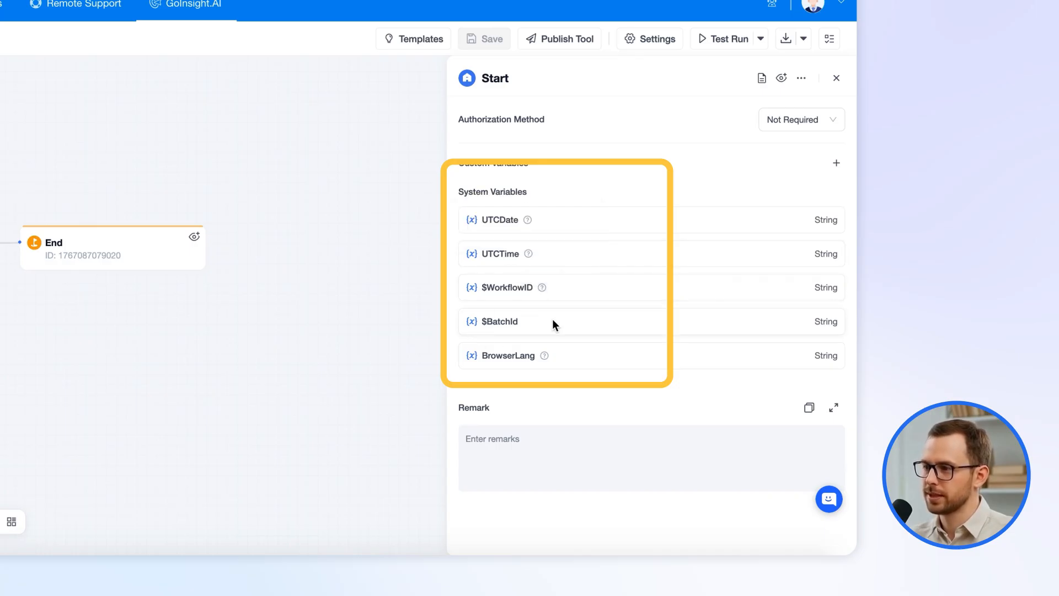
mouse_move(546, 357)
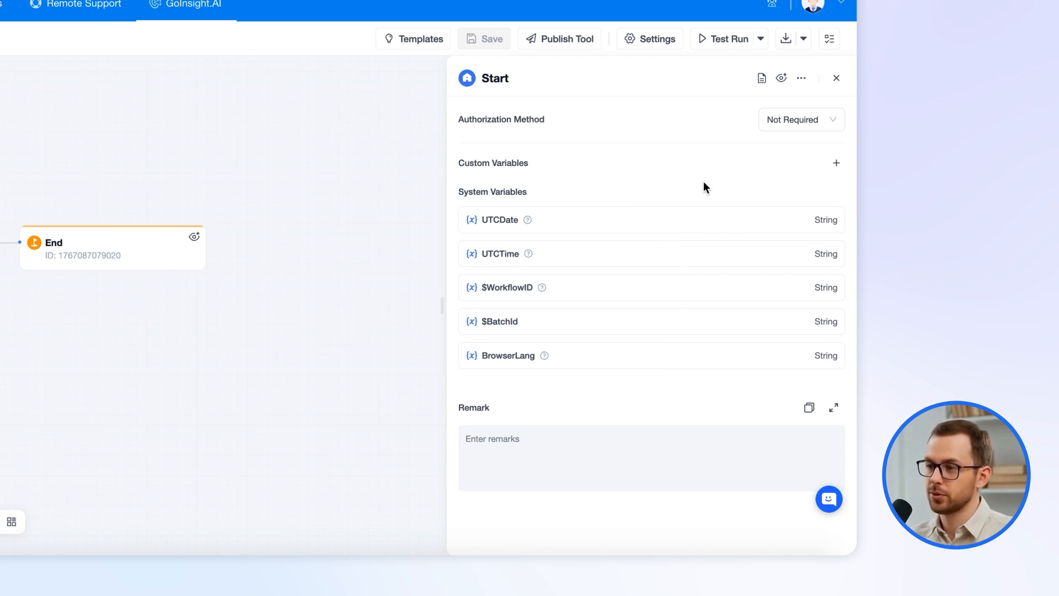
left_click(789, 120)
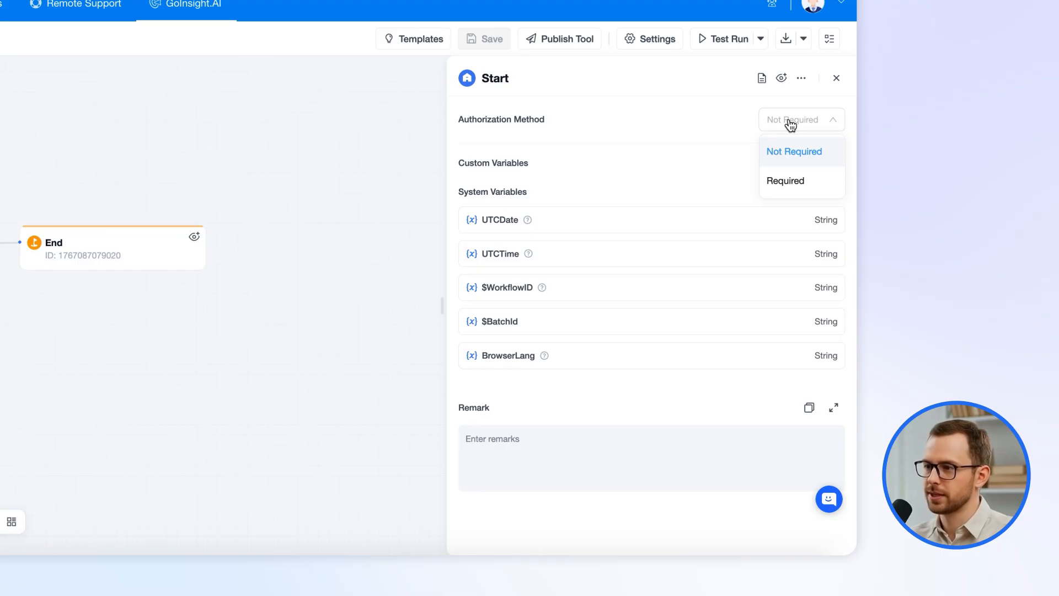
left_click(778, 181)
left_click(835, 164)
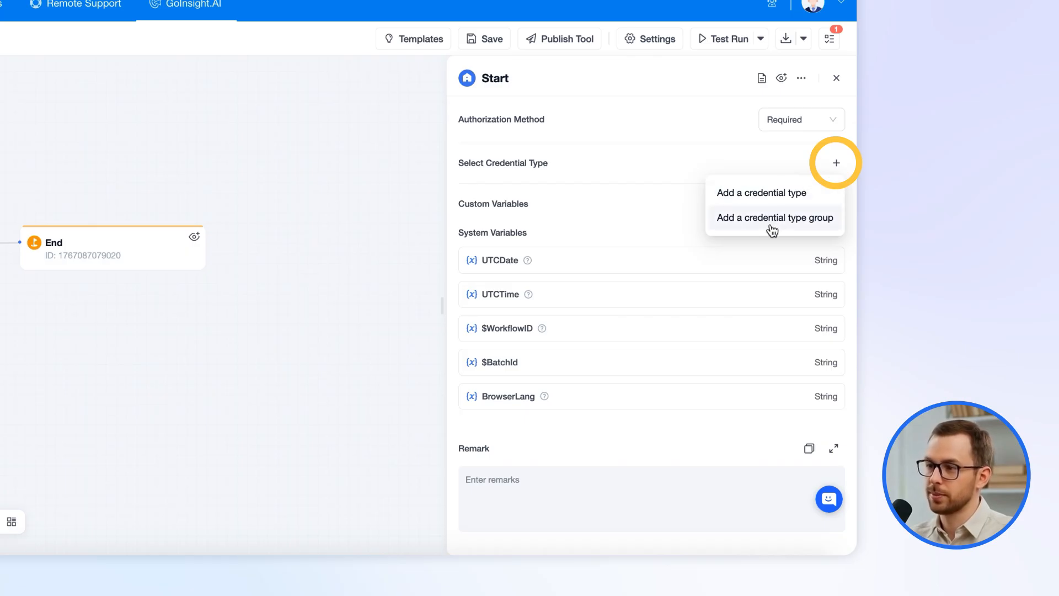
Look at the single credential type and credential type group forms, closing both unchanged.
left_click_drag(771, 198, 772, 198)
left_click(772, 200)
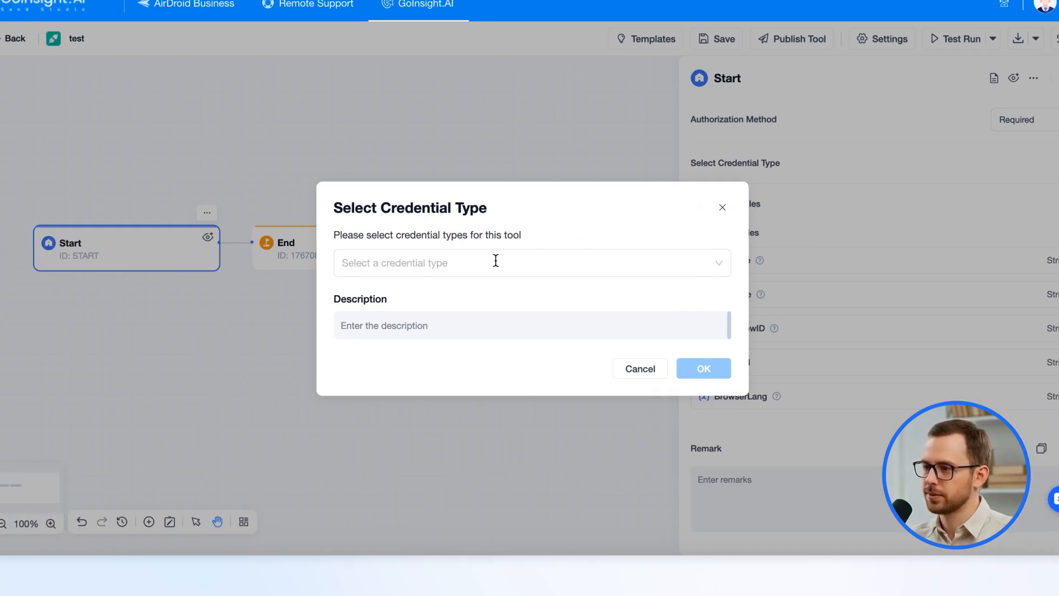
left_click(636, 375)
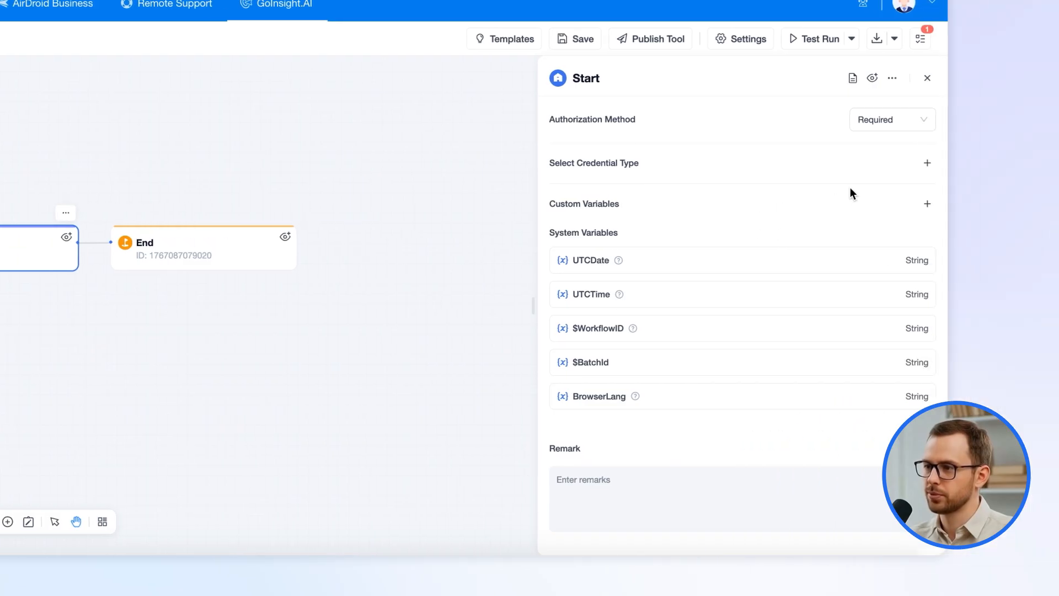
left_click(833, 166)
left_click(768, 217)
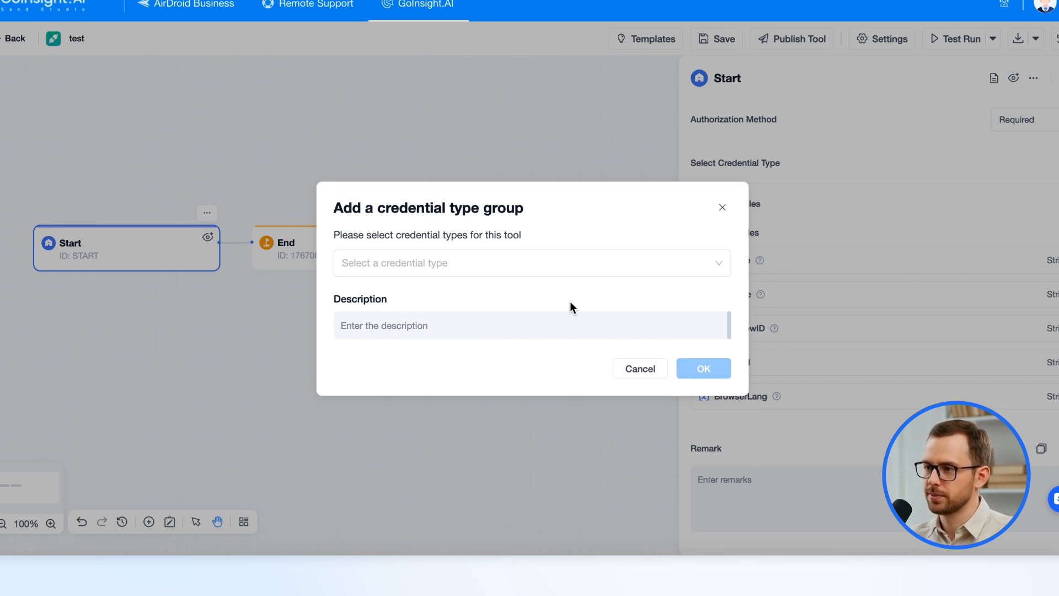
left_click(723, 208)
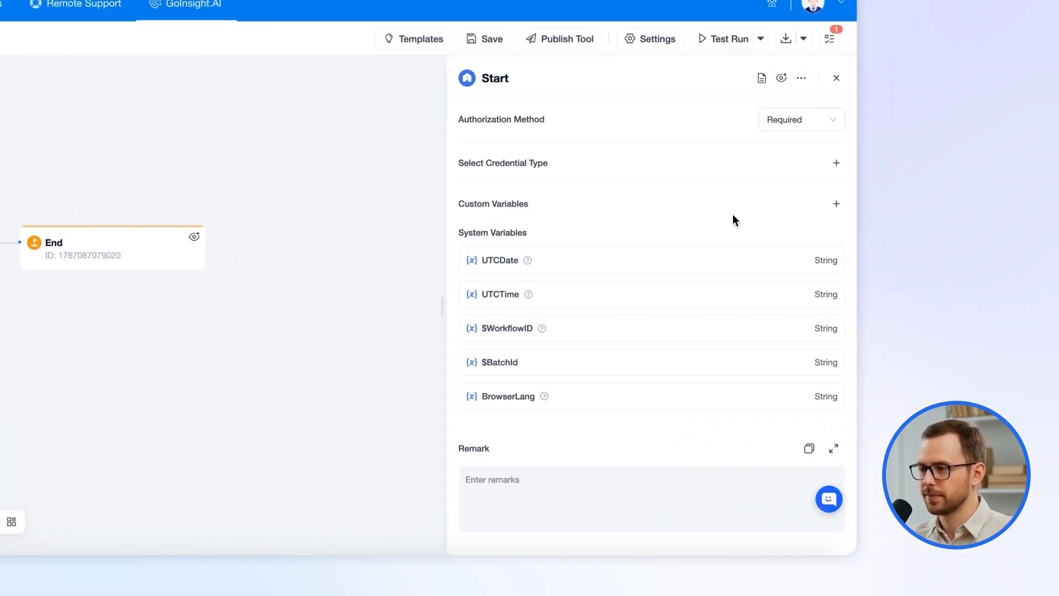
Add Hubspot OAuth2 API as the Start node's single credential type, found by searching 'hub'.
left_click(834, 167)
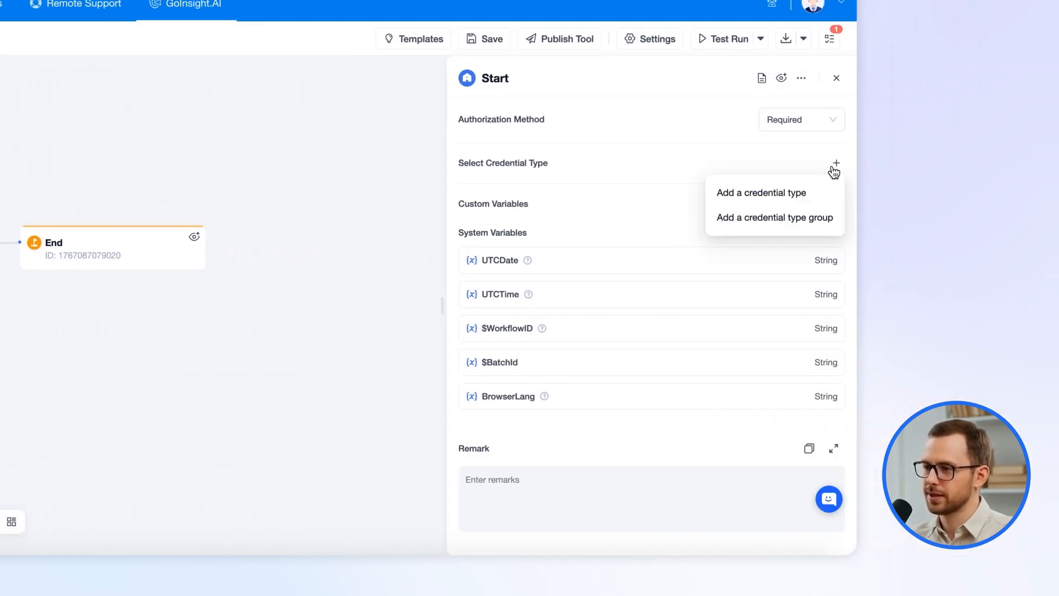
left_click(795, 191)
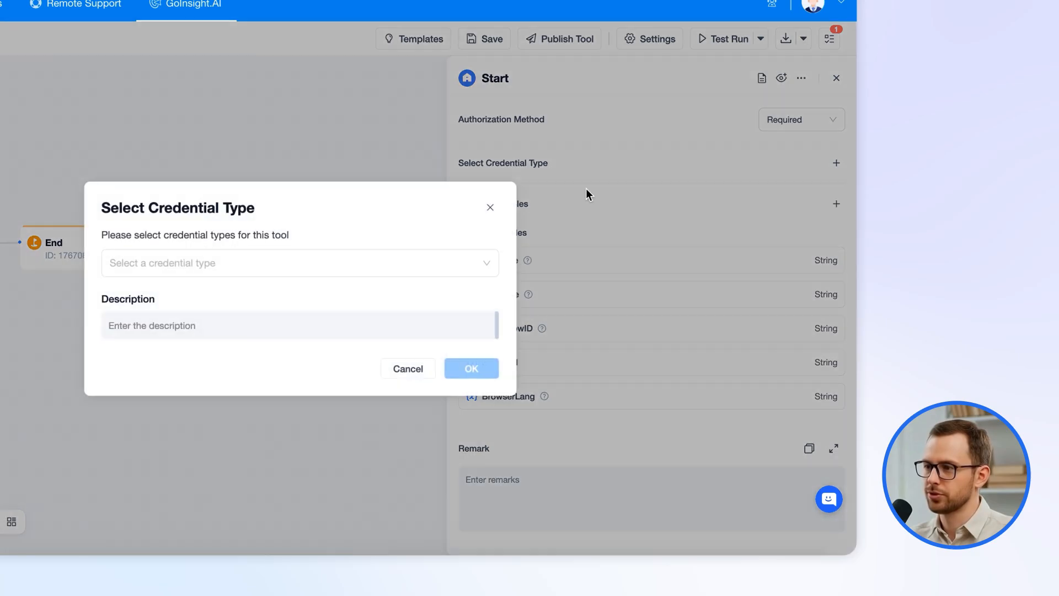
left_click(416, 262)
type("hub")
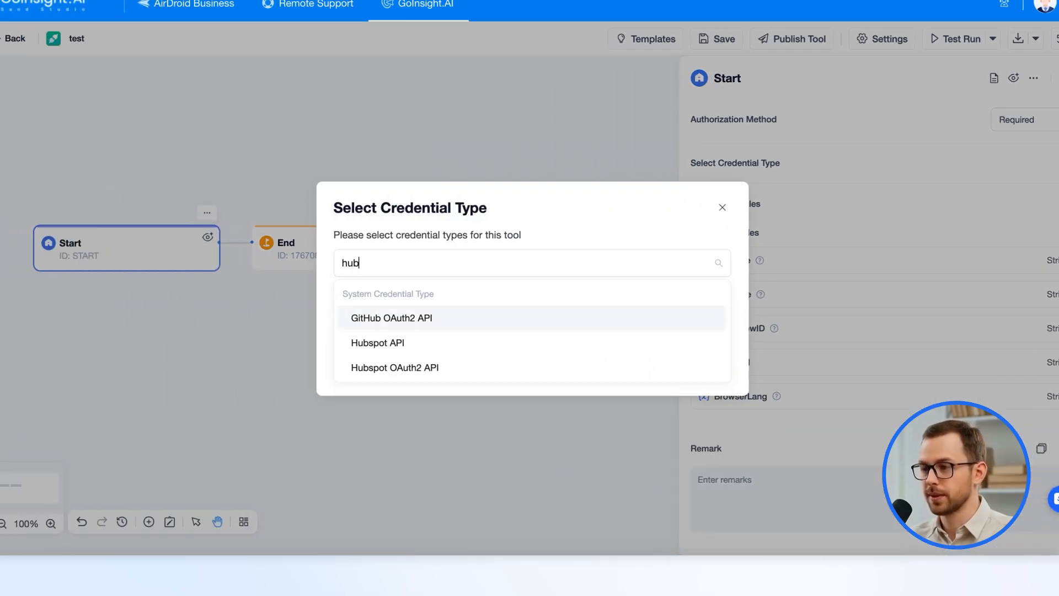
left_click(479, 369)
left_click(697, 371)
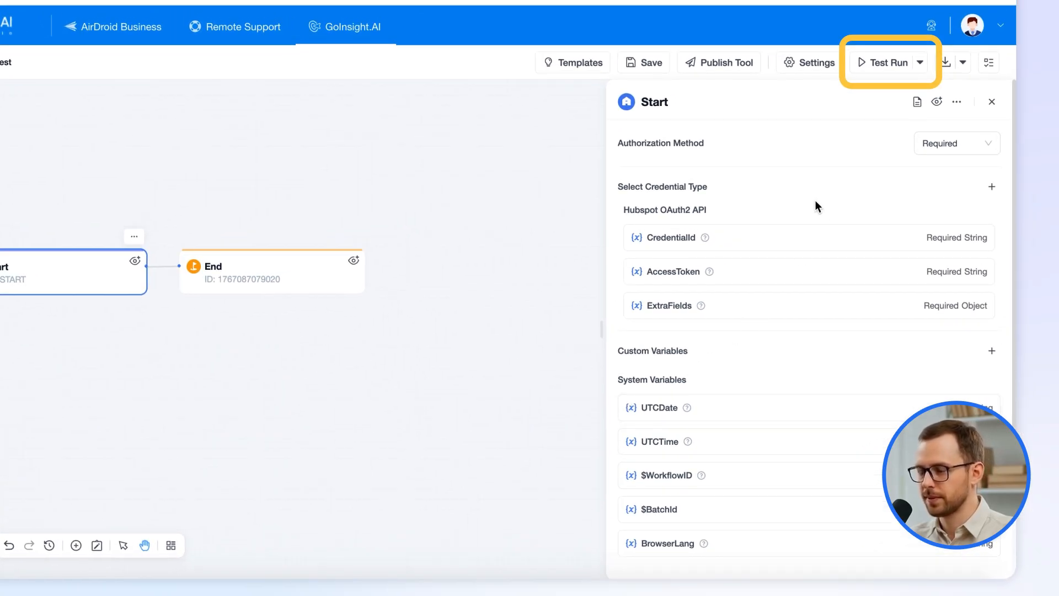
Start a draft test run and check its credential list, which is empty.
left_click(888, 62)
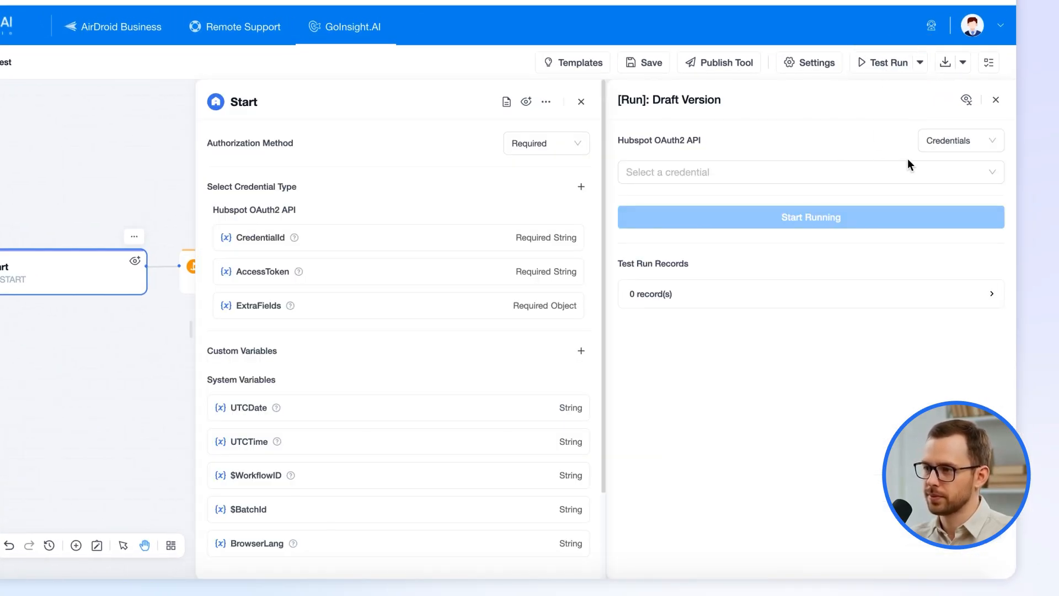
left_click(841, 172)
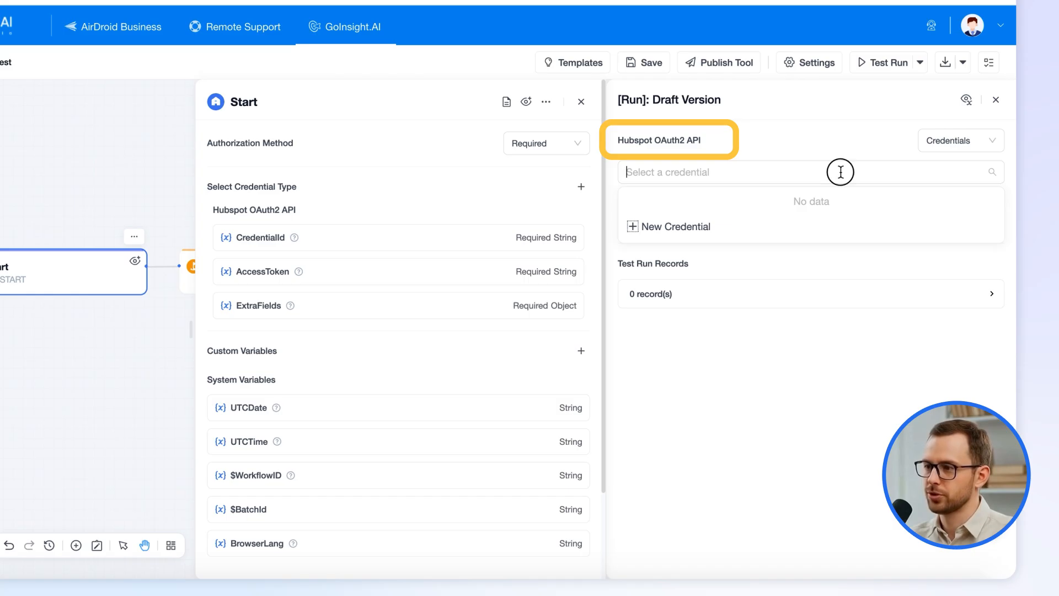
left_click(843, 153)
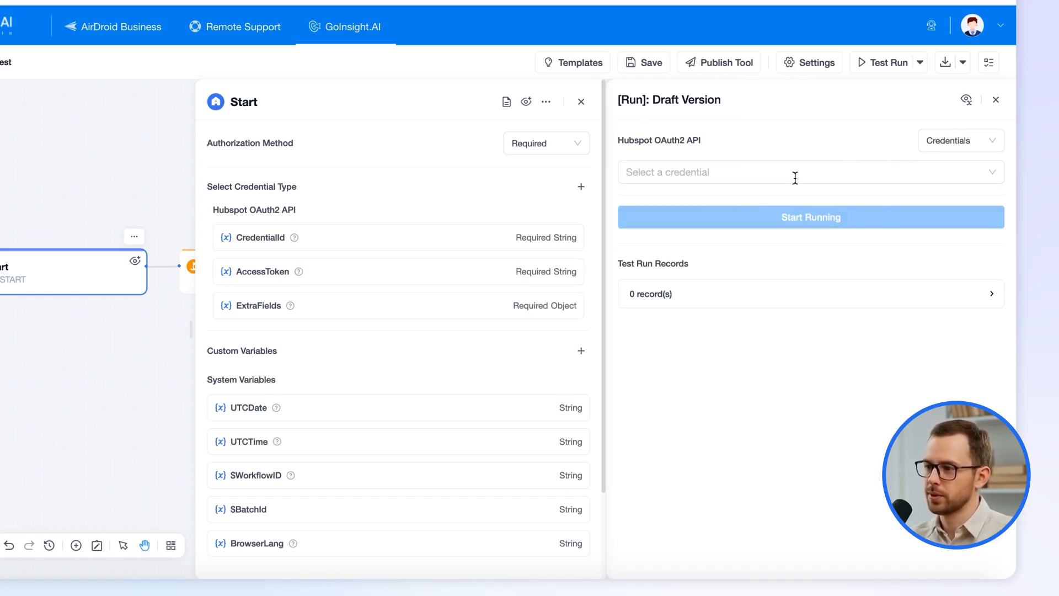
Replace Hubspot OAuth2 API with a credential type group of Hubspot OAuth2 API and Hubspot API.
left_click(576, 211)
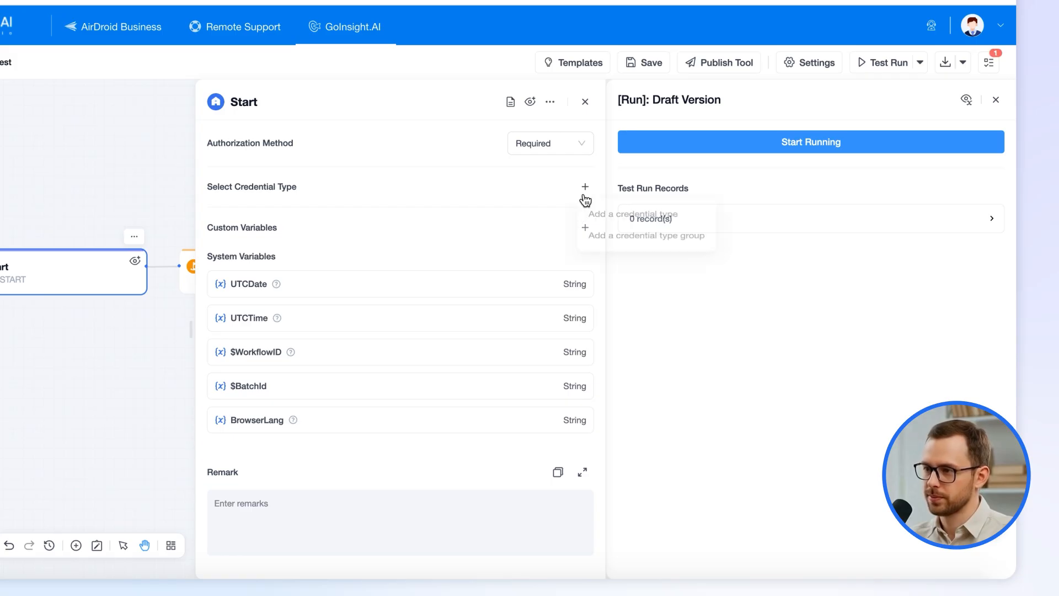
mouse_move(584, 190)
left_click(624, 241)
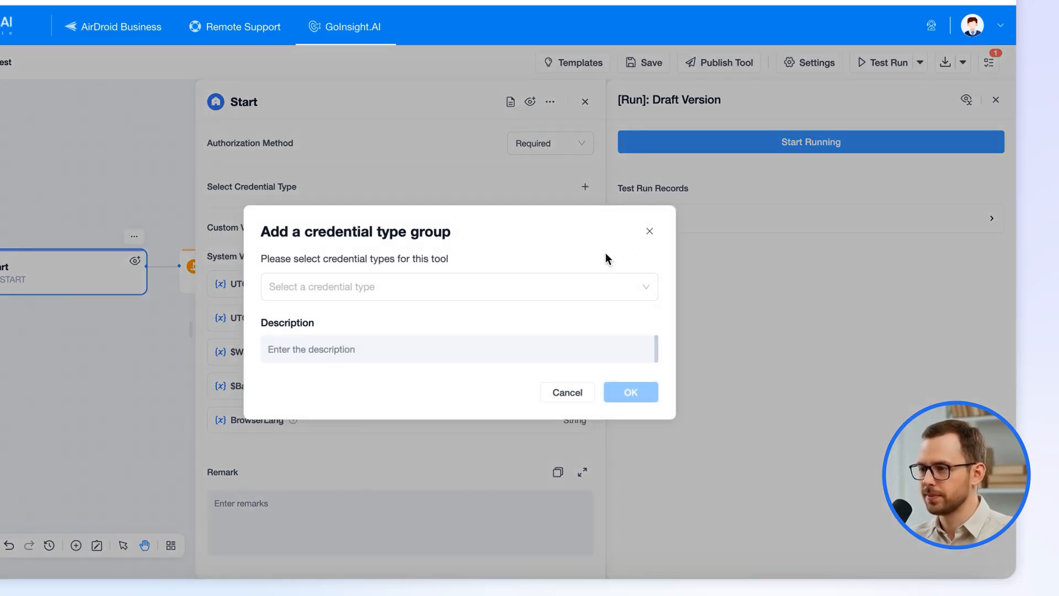
left_click(511, 286)
type("hubs")
left_click(366, 367)
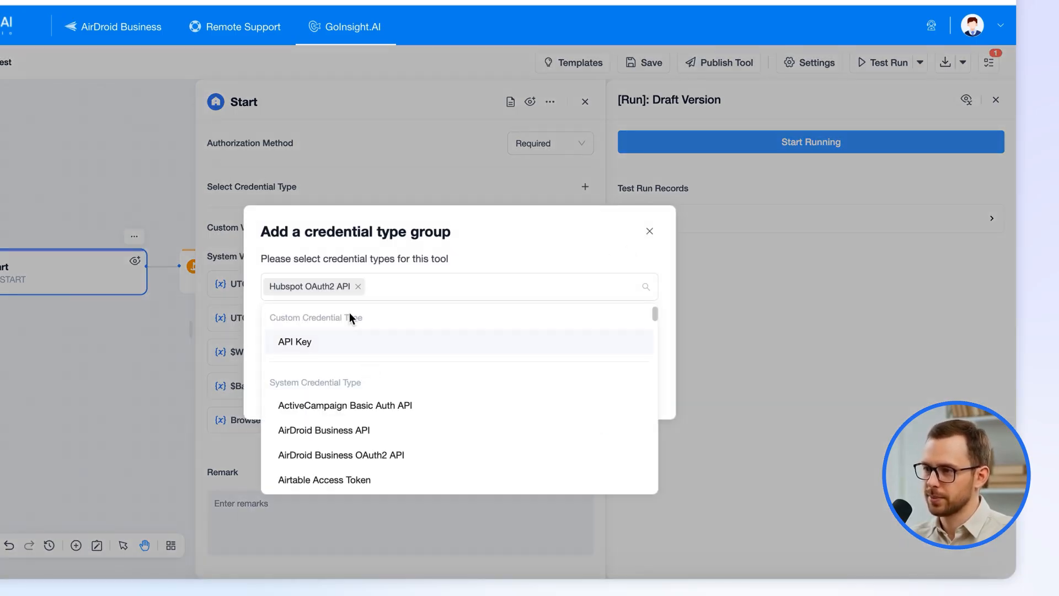
type("hubs")
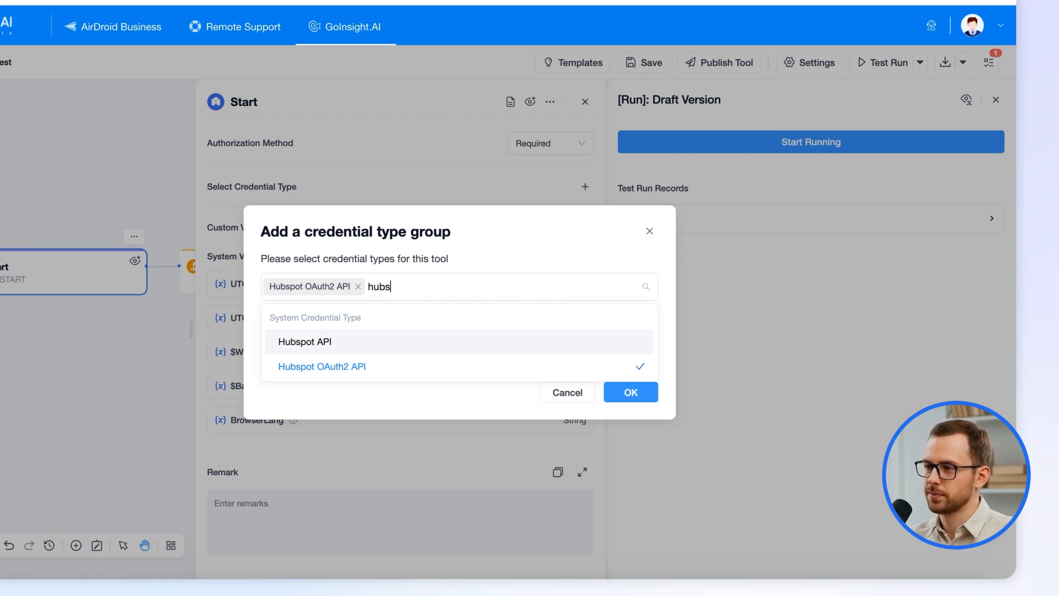
left_click(371, 343)
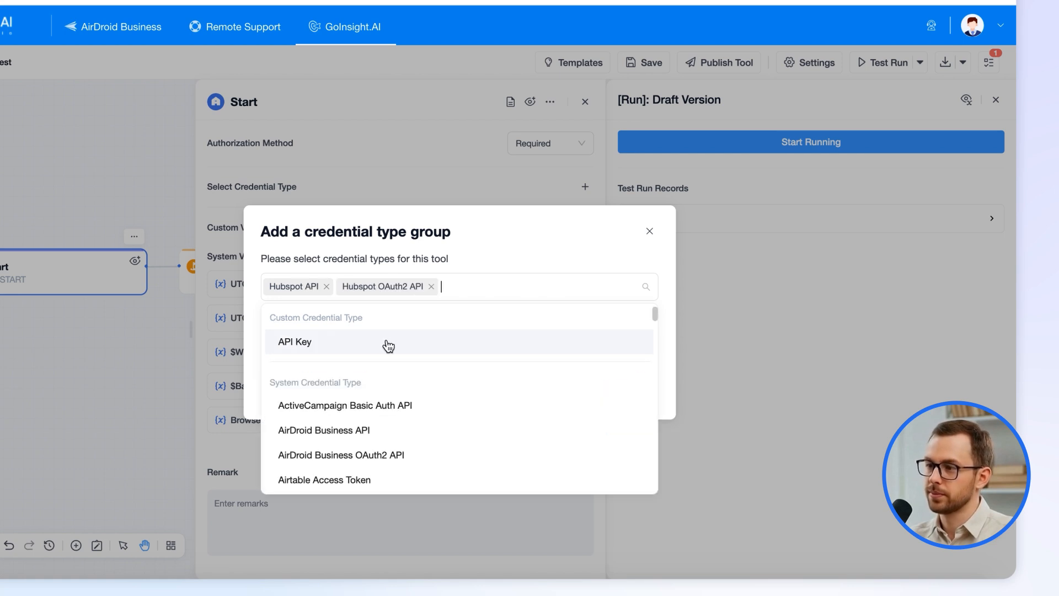
left_click(599, 251)
left_click(631, 391)
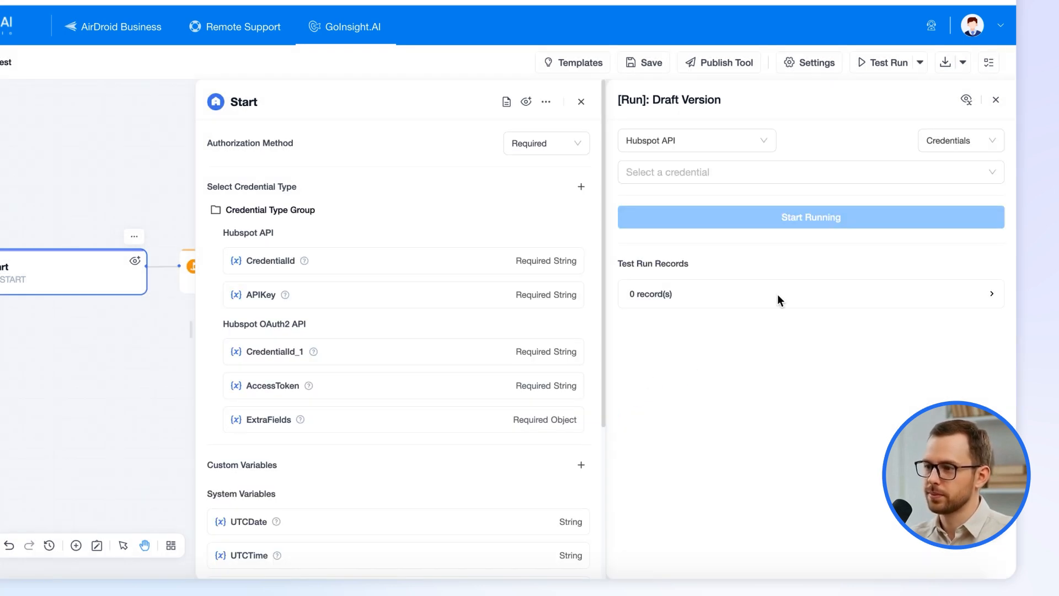
Switch the test run's credential type to Hubspot OAuth2 API, then back to Hubspot API.
left_click(727, 144)
left_click(718, 149)
left_click(717, 150)
left_click(705, 201)
left_click(705, 142)
left_click(699, 174)
left_click(716, 146)
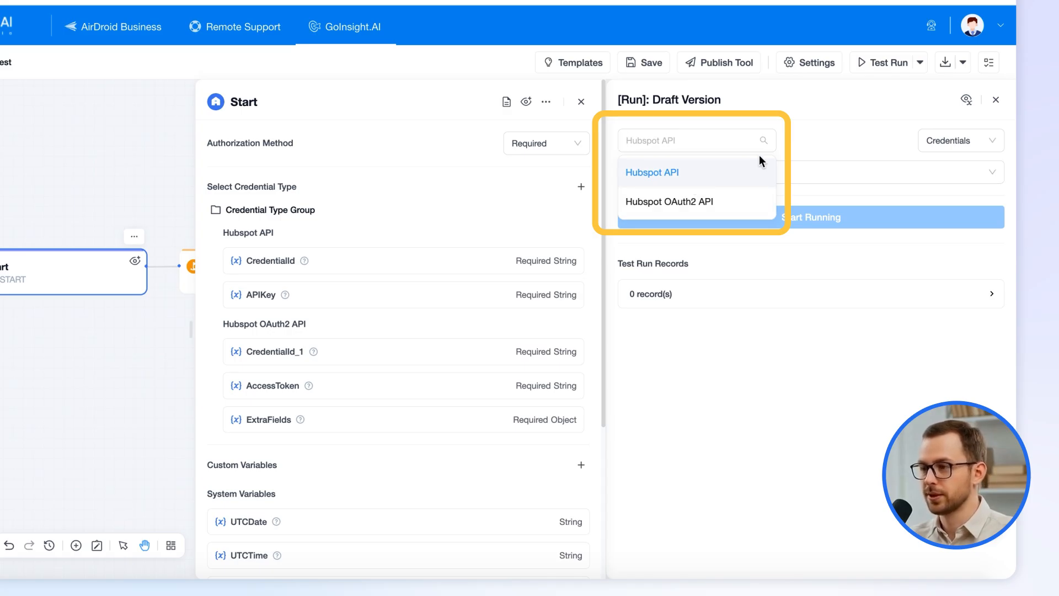
Close the Start node settings and test run panel, and bring up the tool's publish settings.
left_click(582, 102)
left_click(995, 101)
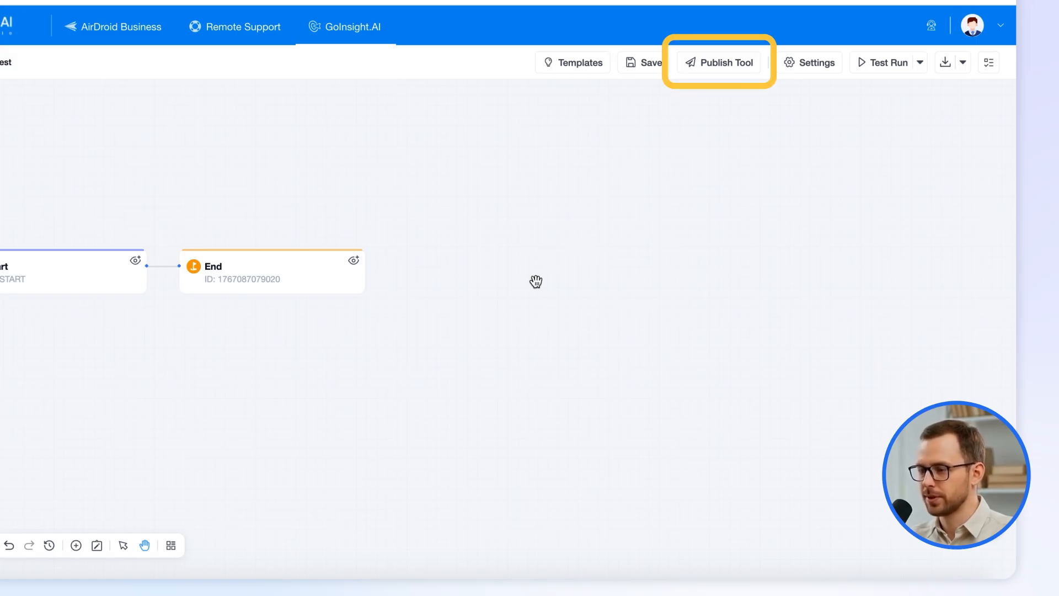
left_click(738, 69)
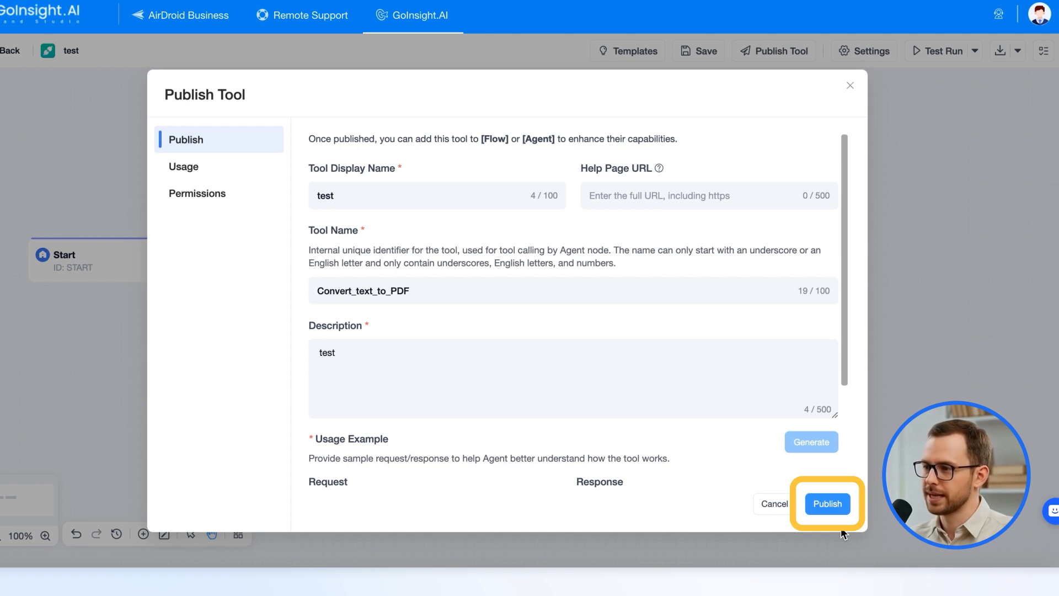
Dismiss the Publish Tool dialog and move to the Convert text to PDF workflow tab.
left_click(850, 86)
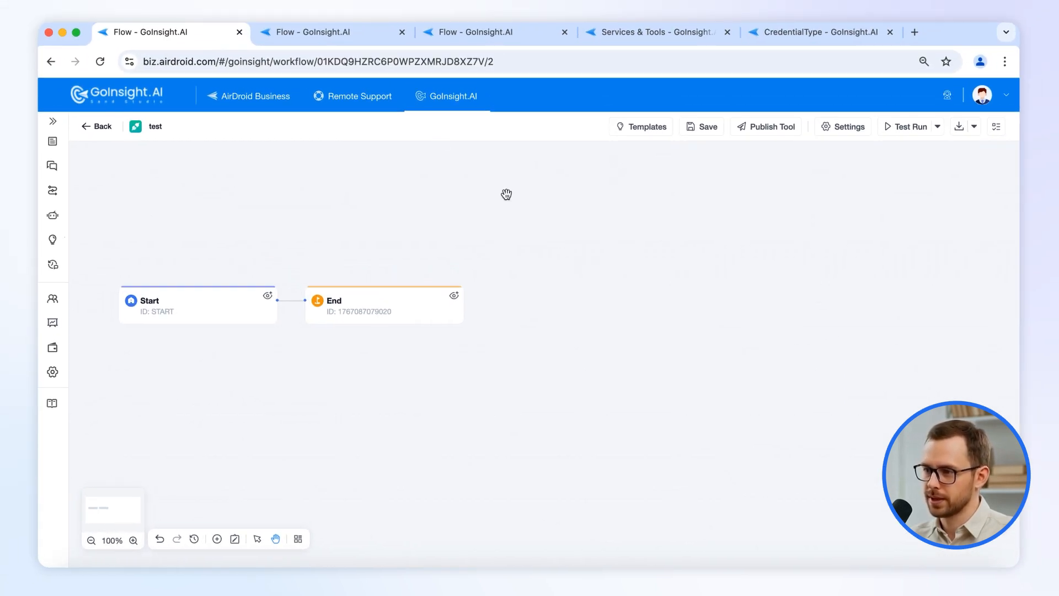
left_click(476, 33)
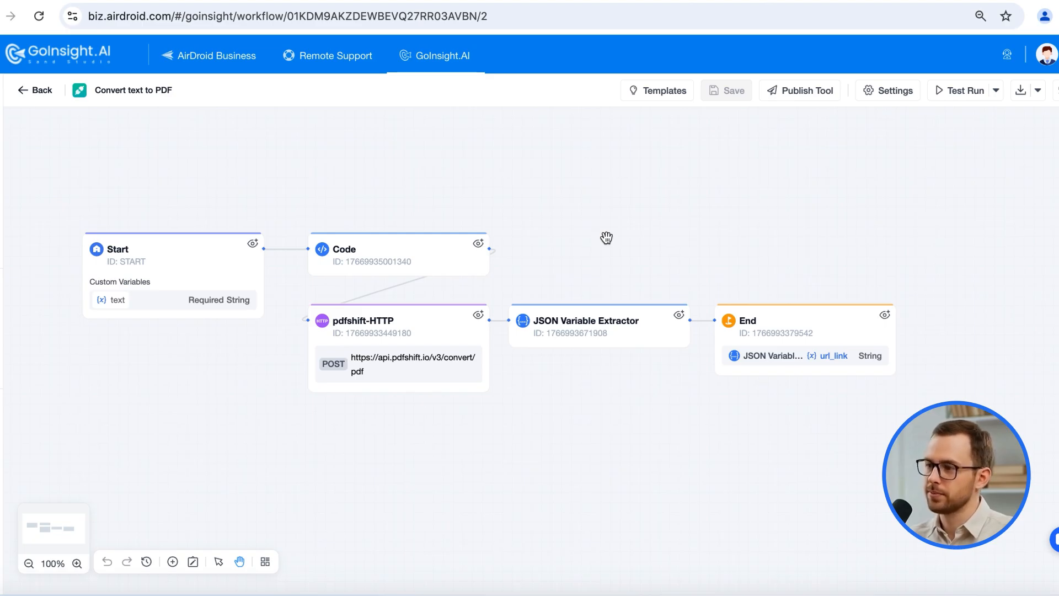
left_click(820, 34)
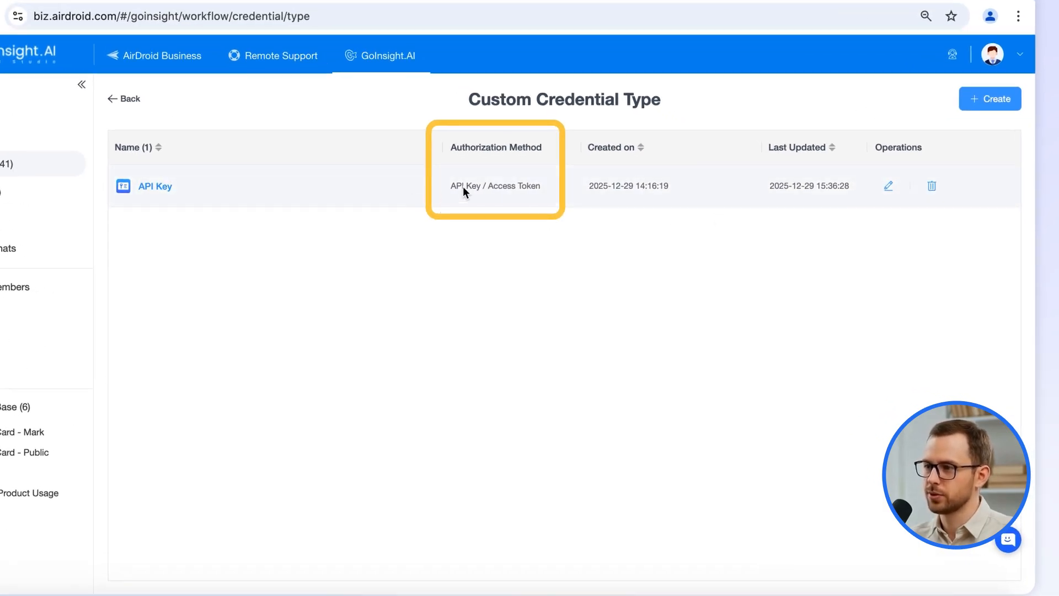
left_click(129, 105)
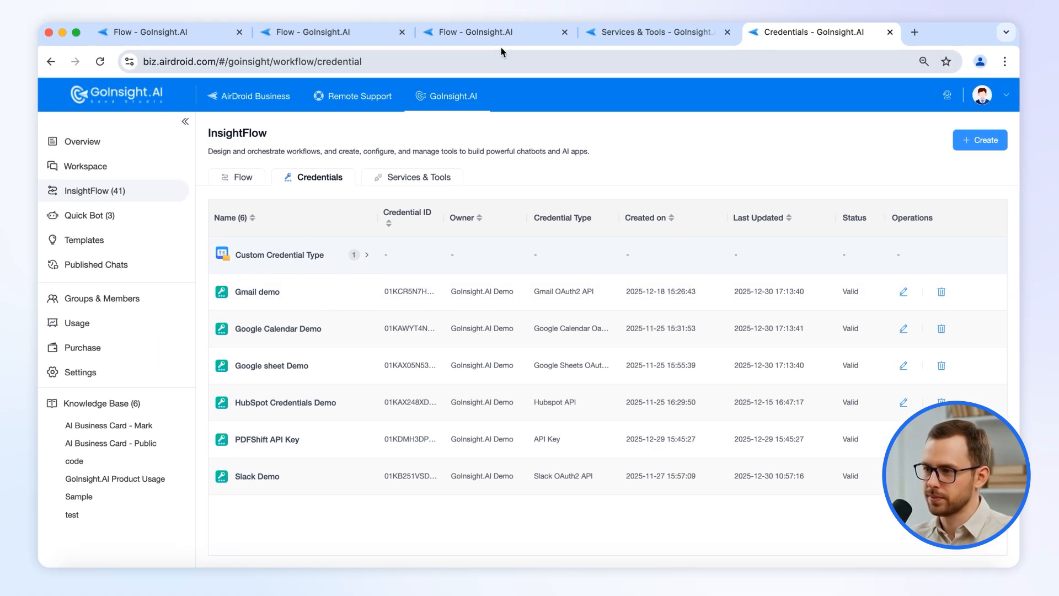
left_click(489, 32)
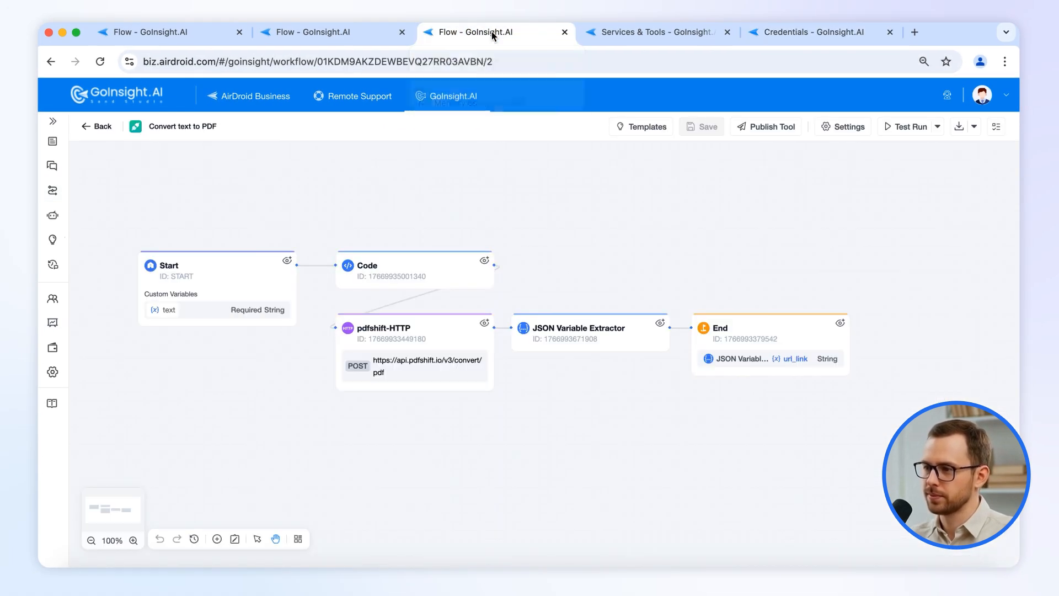
left_click(209, 292)
left_click(978, 255)
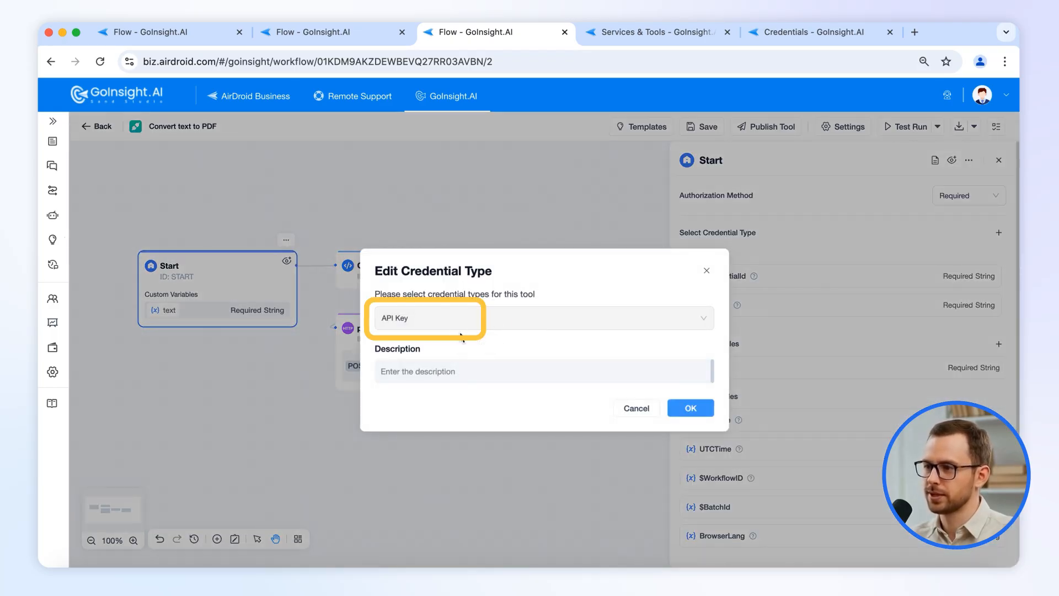
left_click(643, 411)
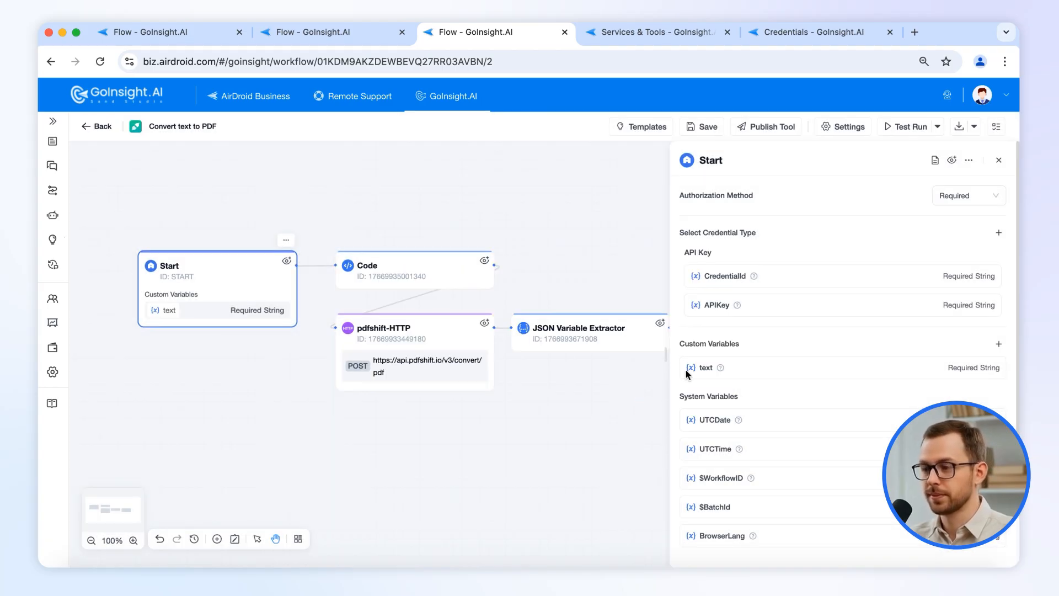
left_click(377, 338)
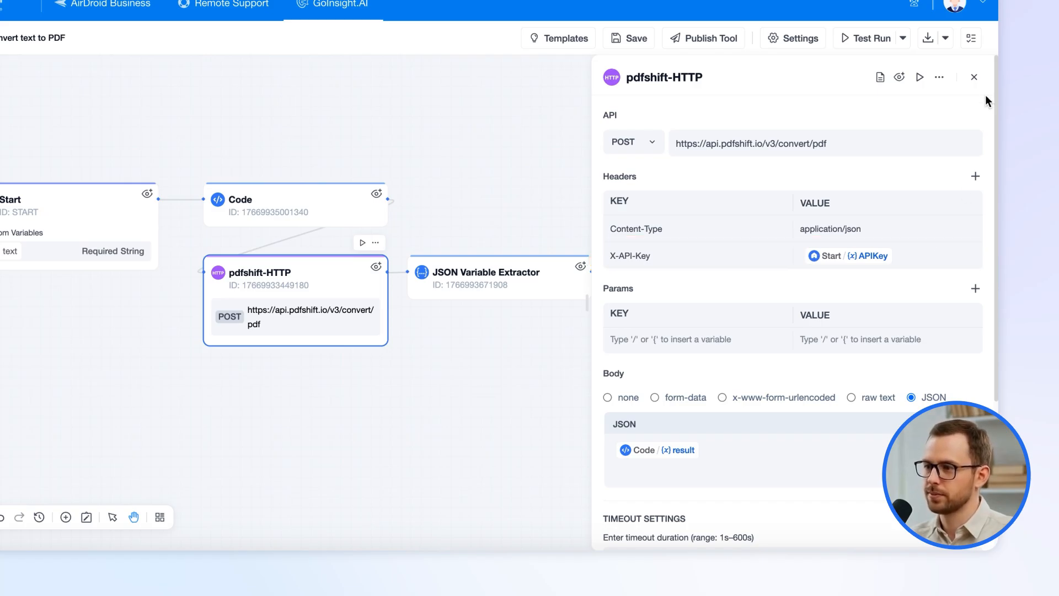
left_click(976, 78)
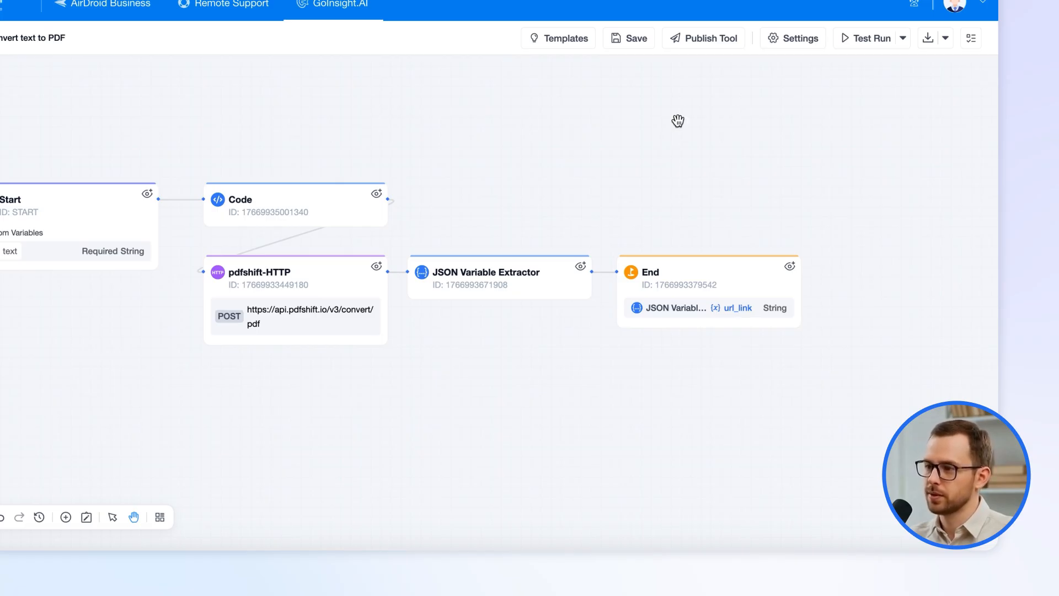
left_click(293, 223)
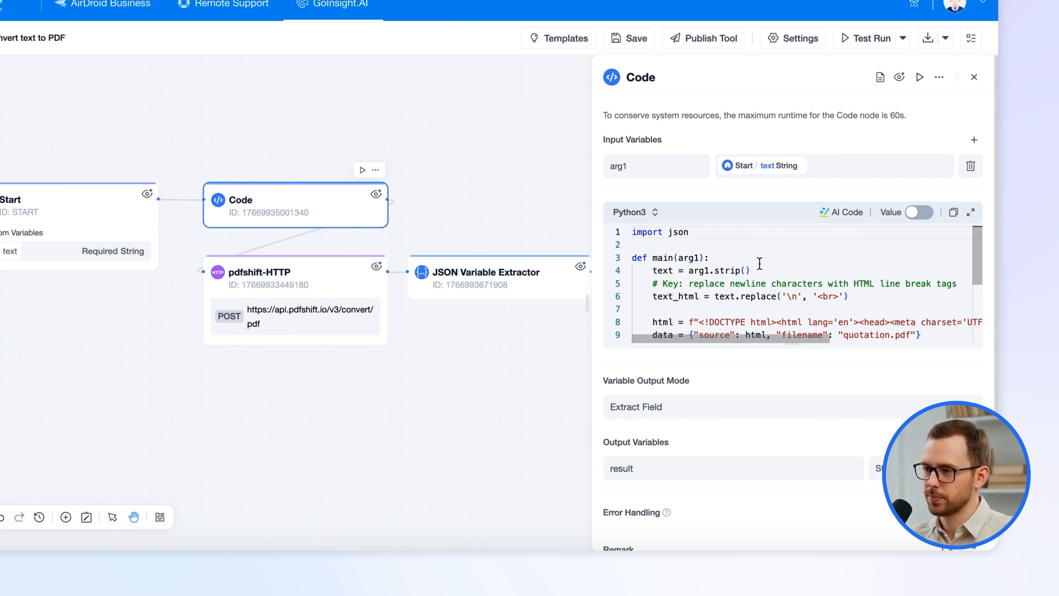
left_click(307, 267)
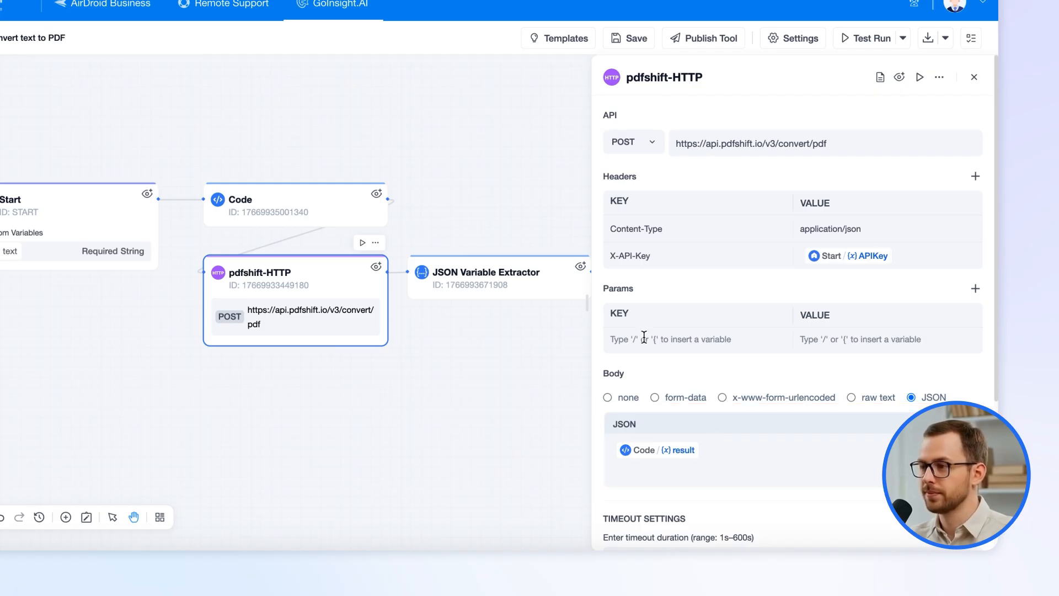
left_click(491, 279)
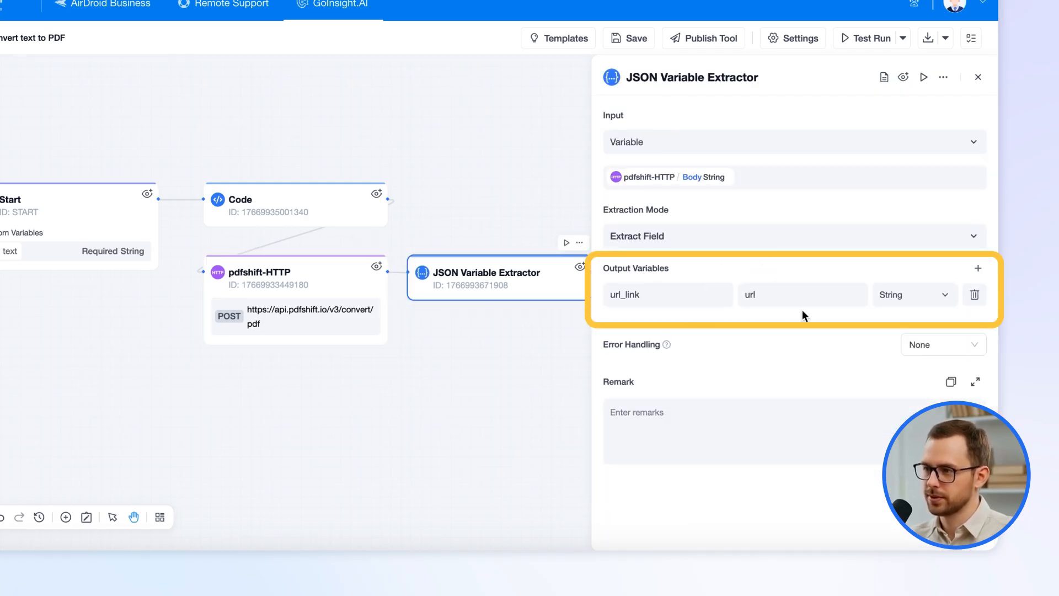
left_click(978, 77)
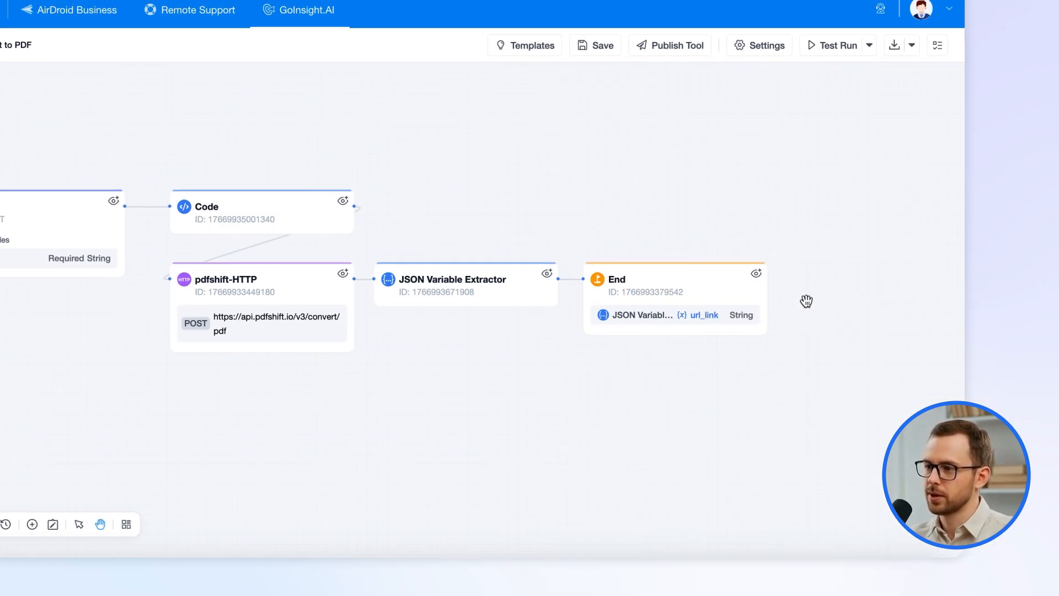
Test-run the workflow with the PDFShift API Key credential and the text 'hello'.
left_click(772, 61)
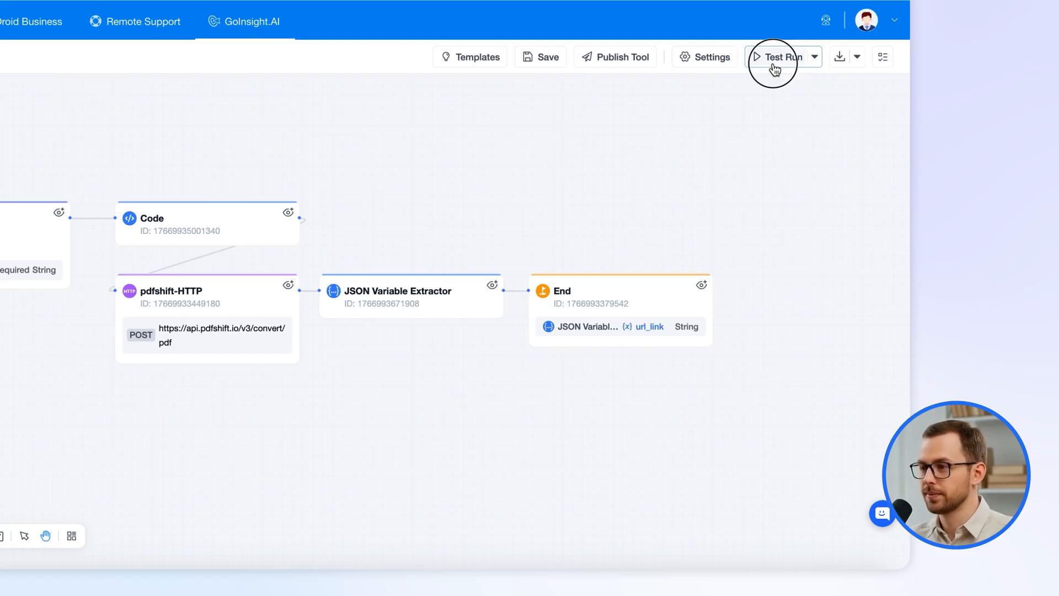
left_click(618, 166)
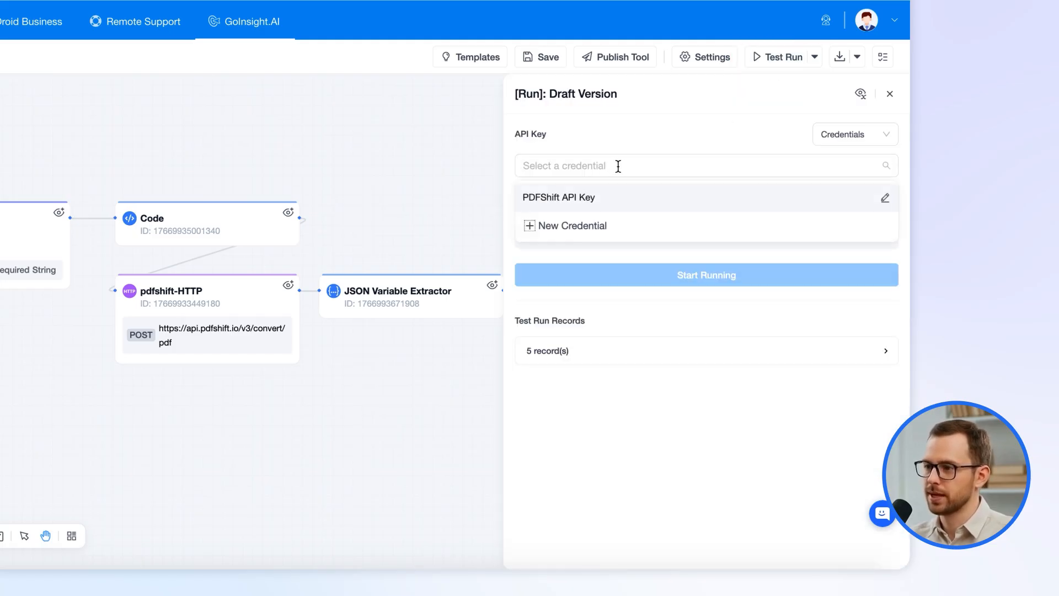
left_click(604, 197)
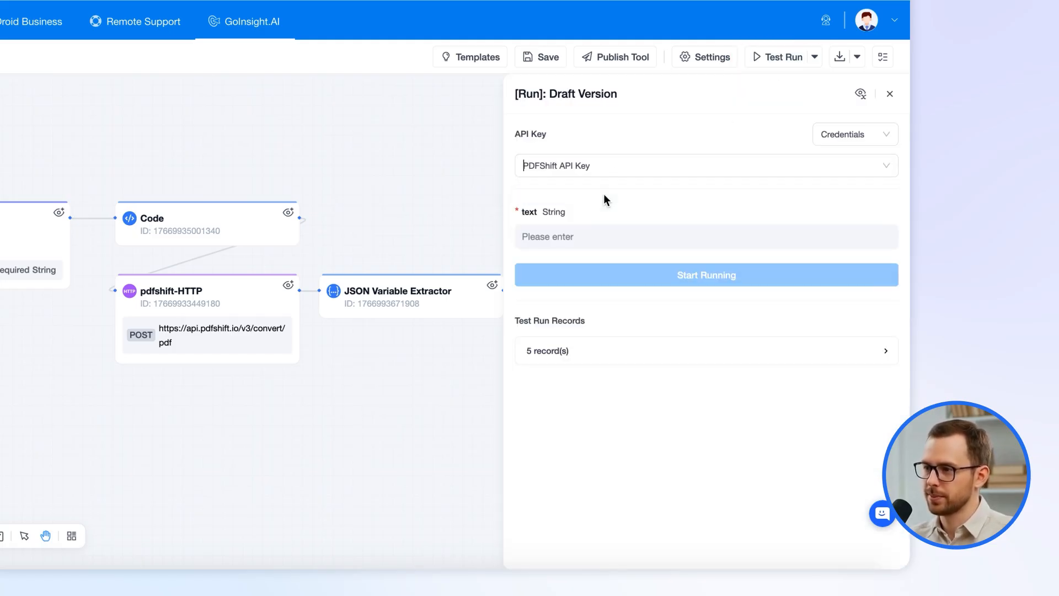
left_click(579, 236)
type("hello")
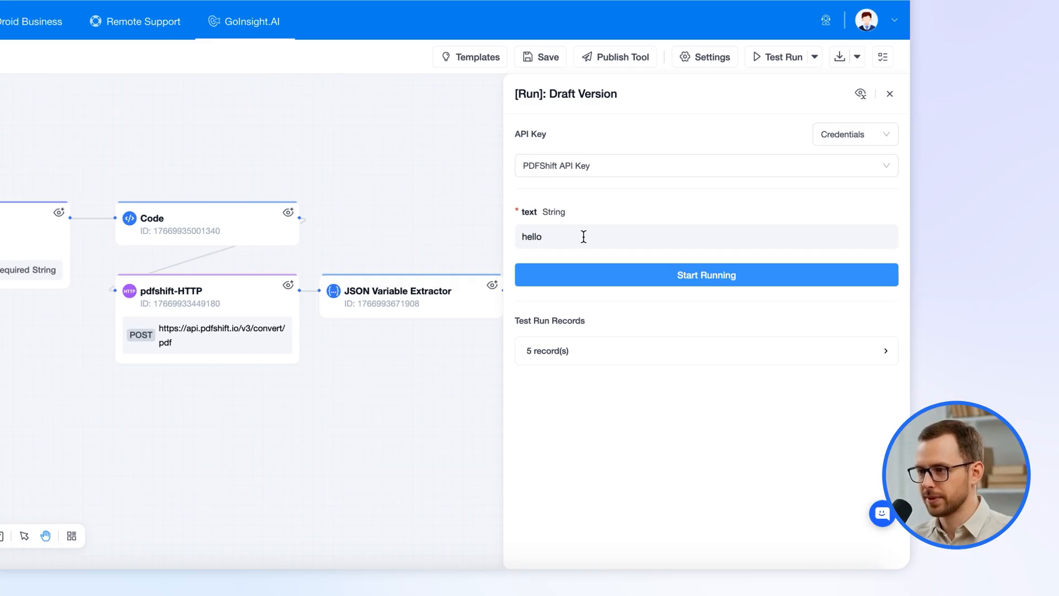
left_click(625, 286)
Copy the quotation.pdf URL from the End step's table output and start a new browser tab.
scroll(679, 387, "down", 1)
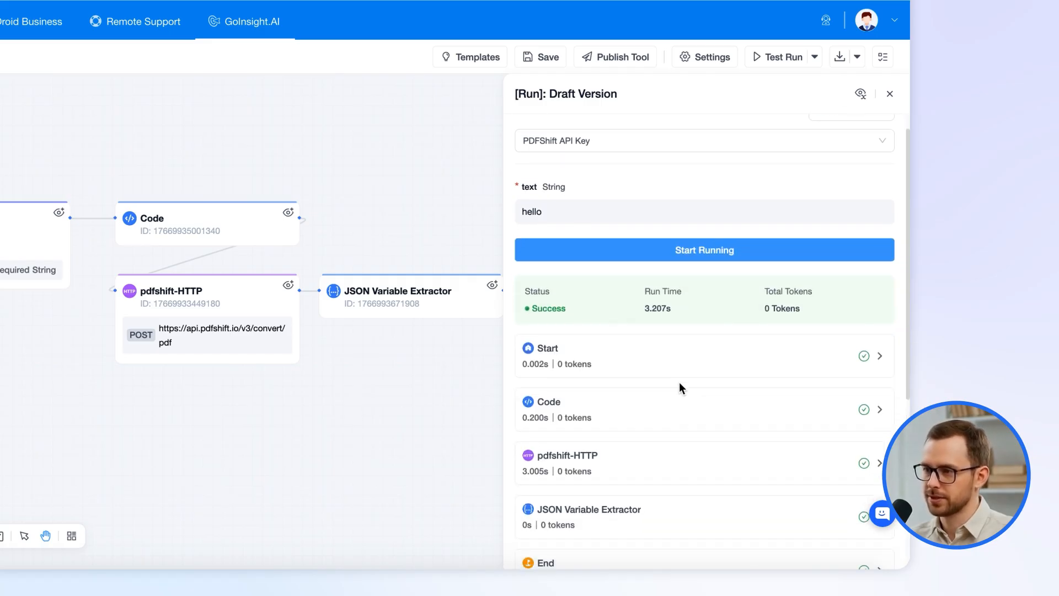
scroll(687, 408, "down", 3)
left_click(643, 414)
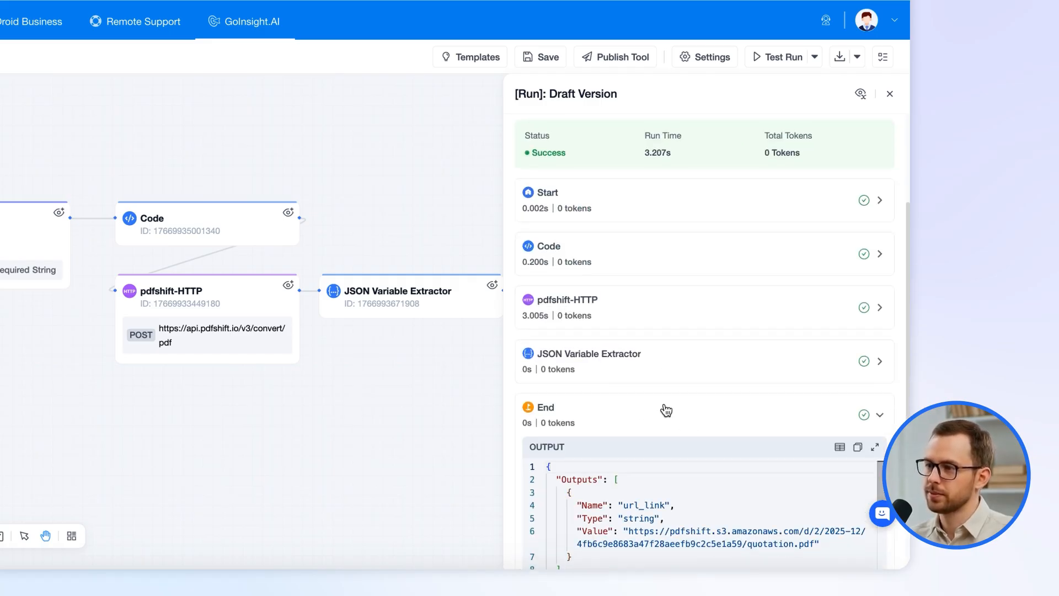
scroll(666, 410, "down", 2)
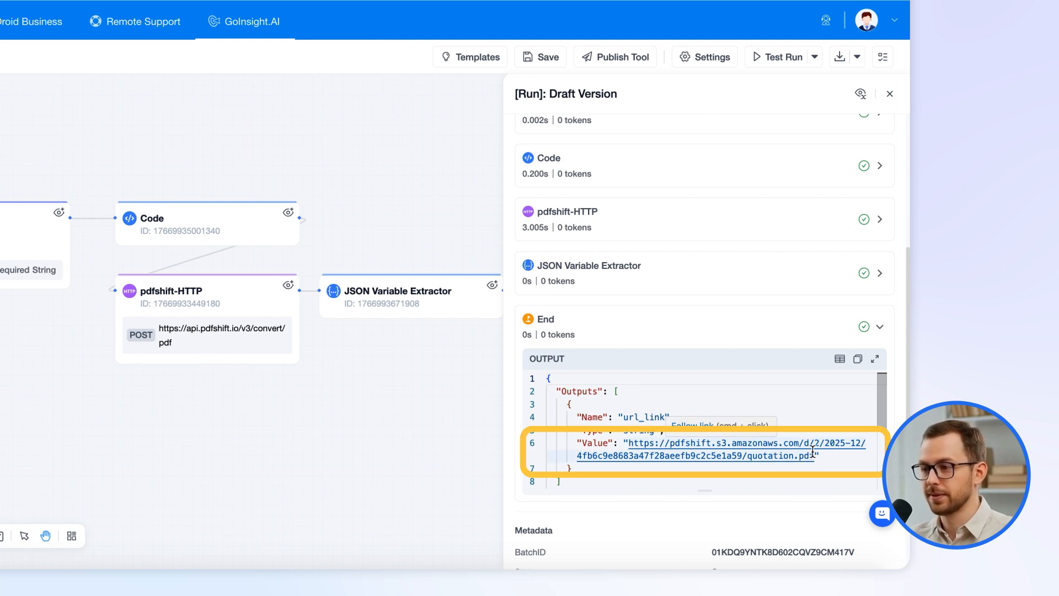
left_click(840, 359)
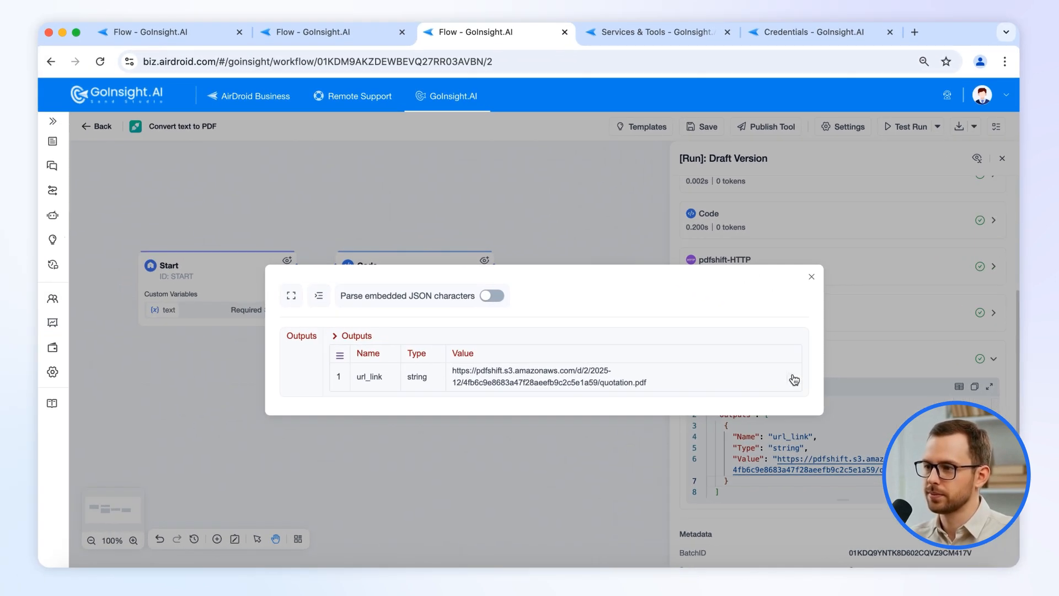
left_click(795, 380)
left_click(915, 32)
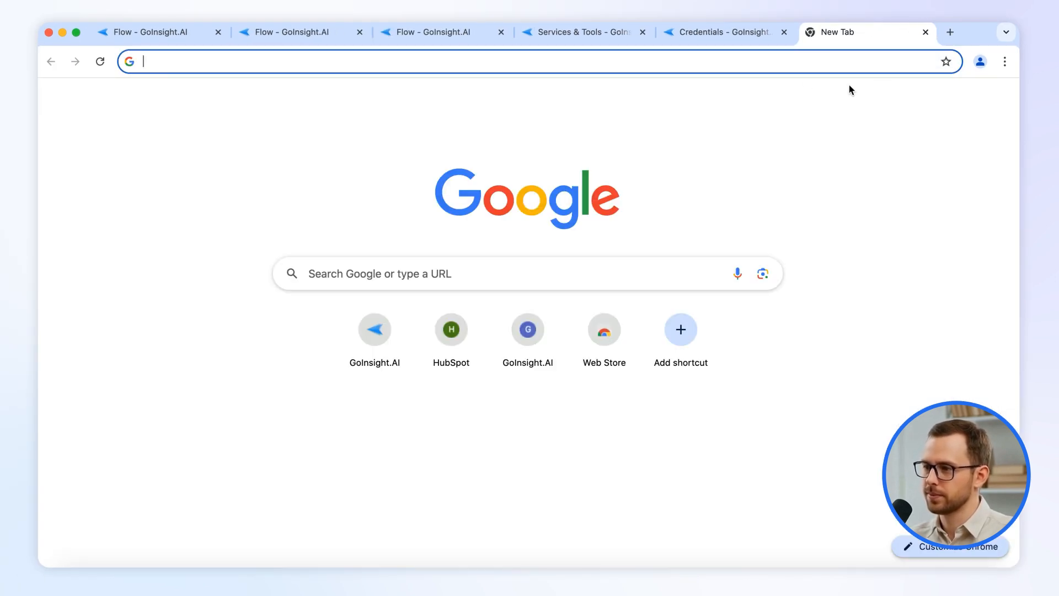
Load the copied quotation.pdf URL, confirm it shows 'hello', then close that tab.
key("super+v")
key("Return")
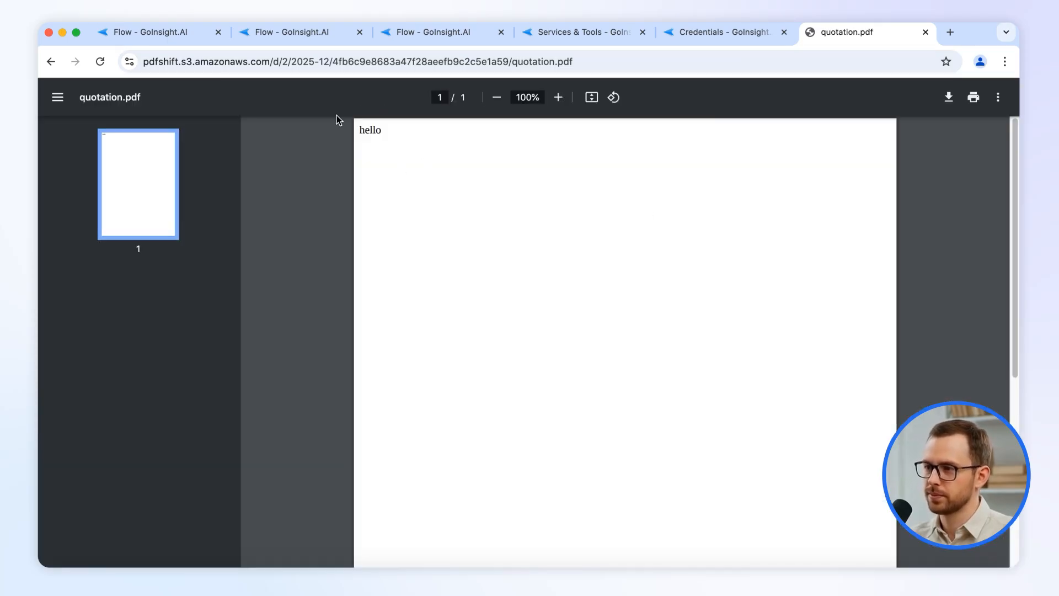
left_click(926, 32)
Close the run results and bring up Convert text to PDF's publish settings.
left_click(808, 277)
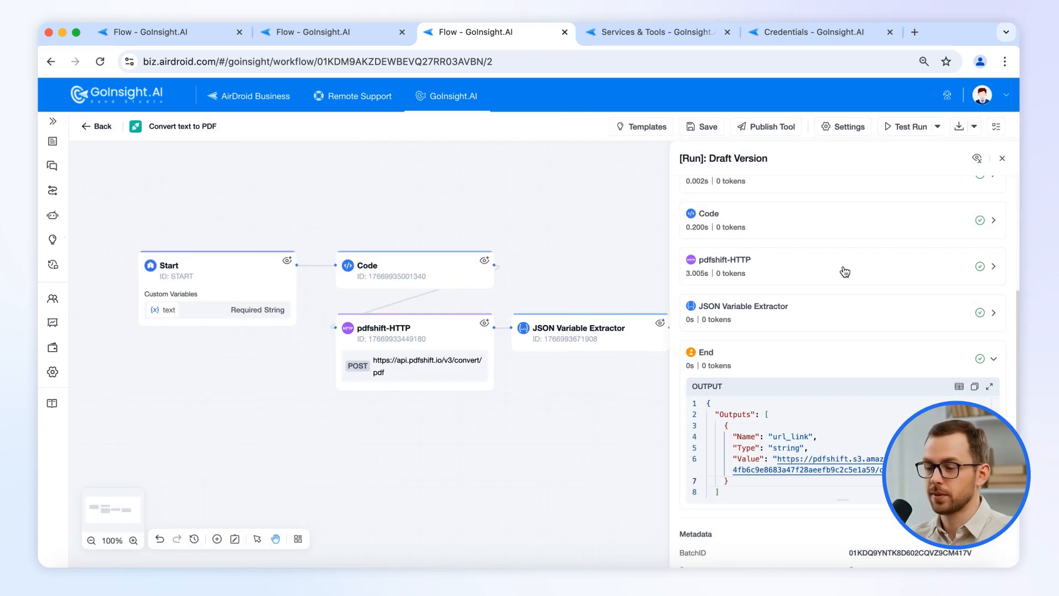
left_click(1002, 159)
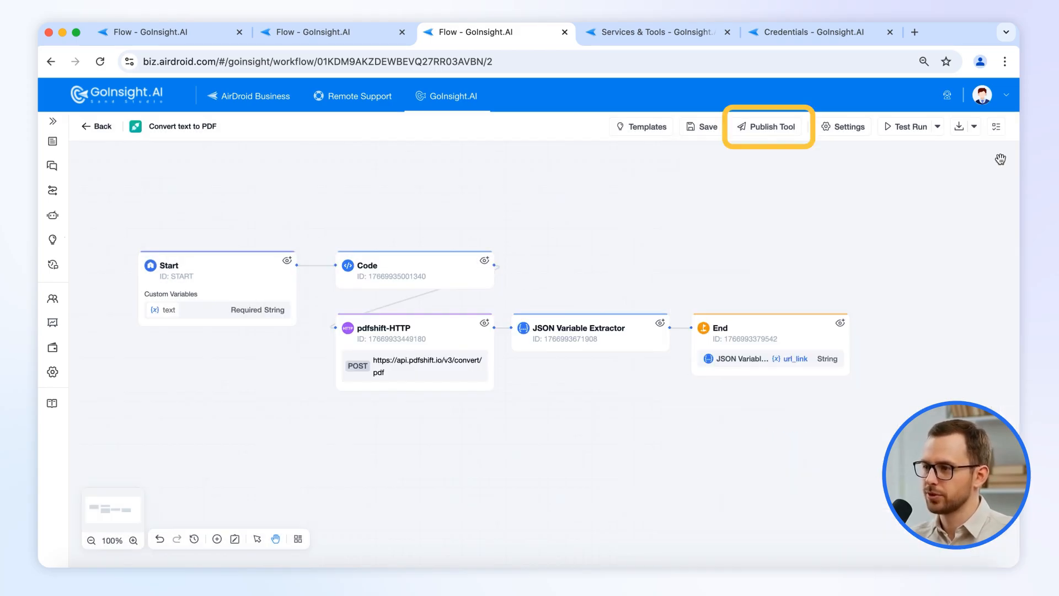
left_click(766, 124)
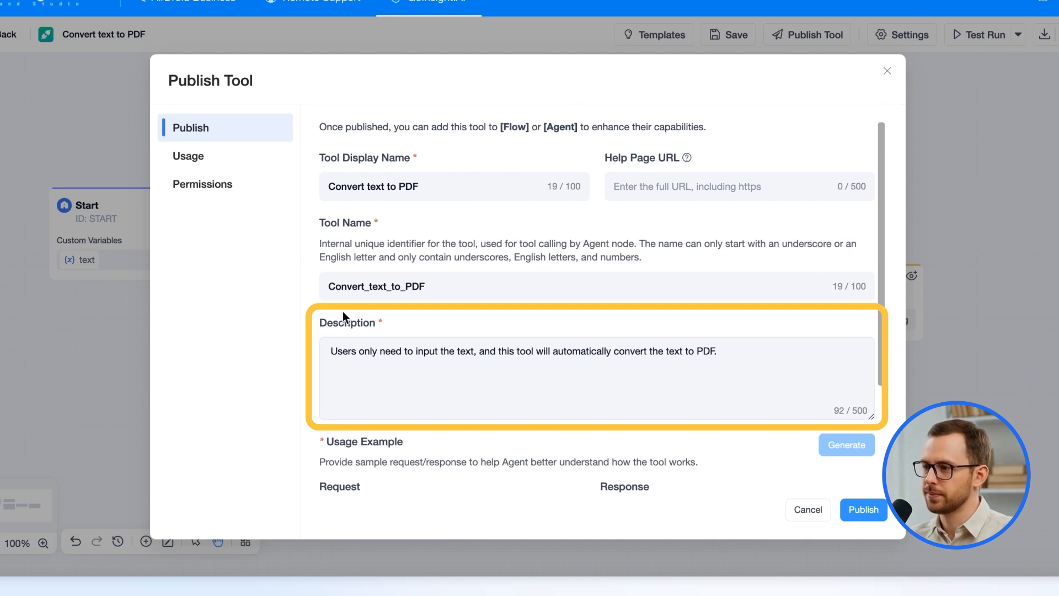
scroll(496, 397, "down", 3)
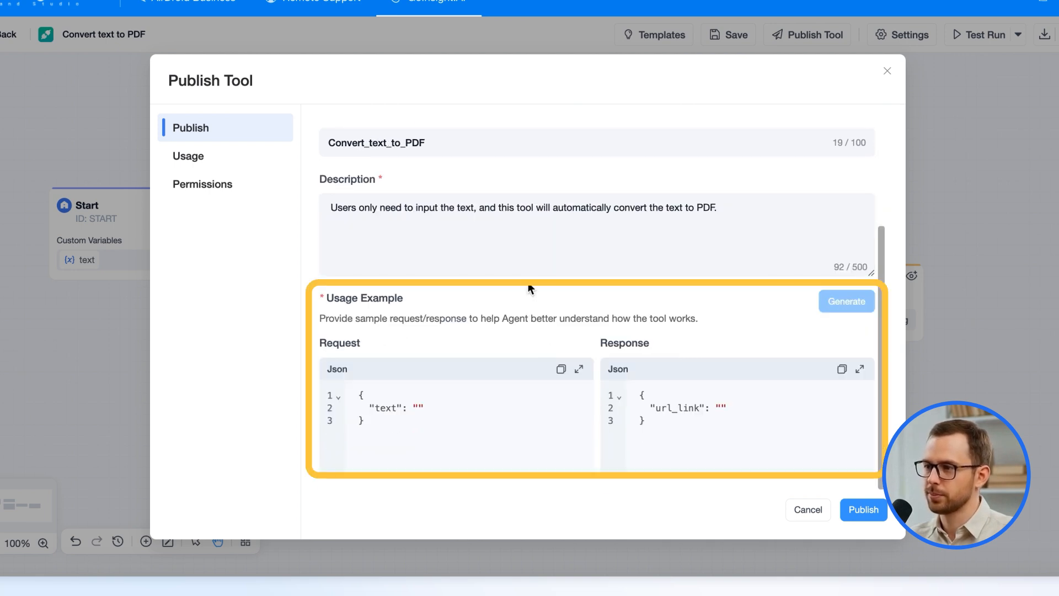
Review the Usage section's request variable text and response variable url_link descriptions.
left_click(227, 170)
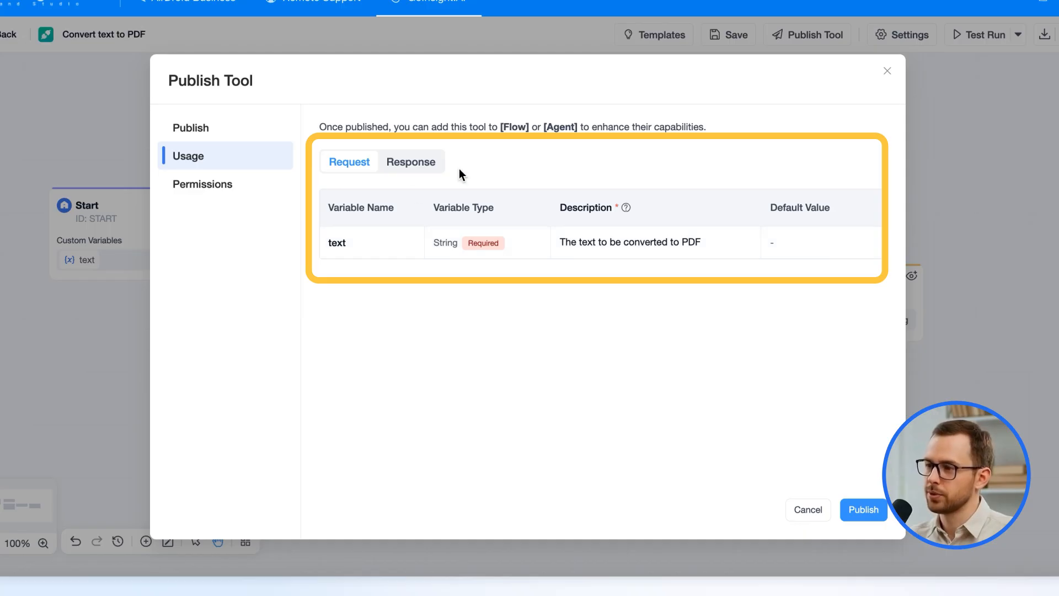
left_click(414, 166)
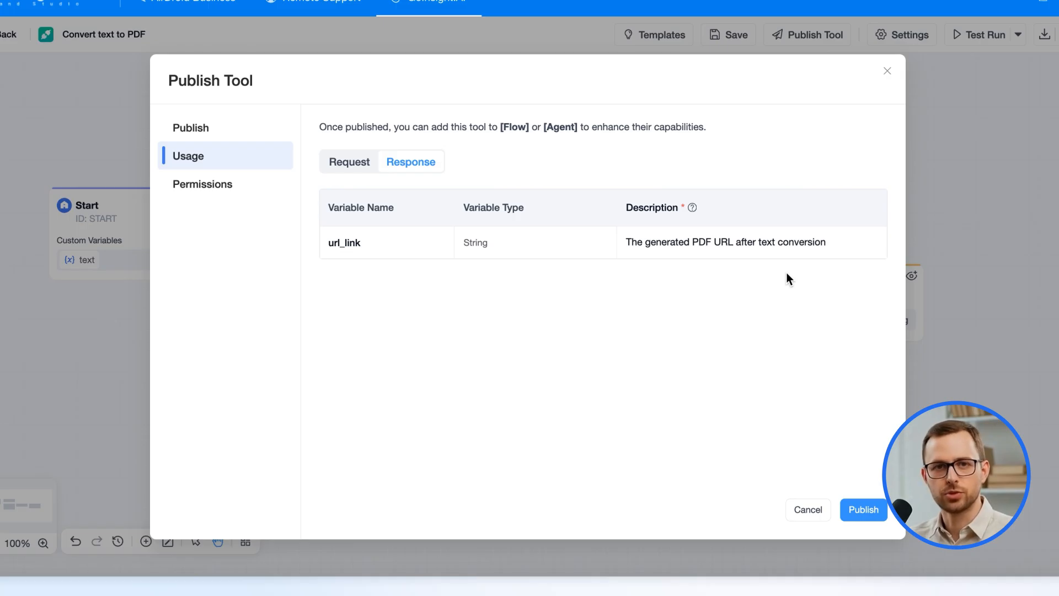
left_click(364, 167)
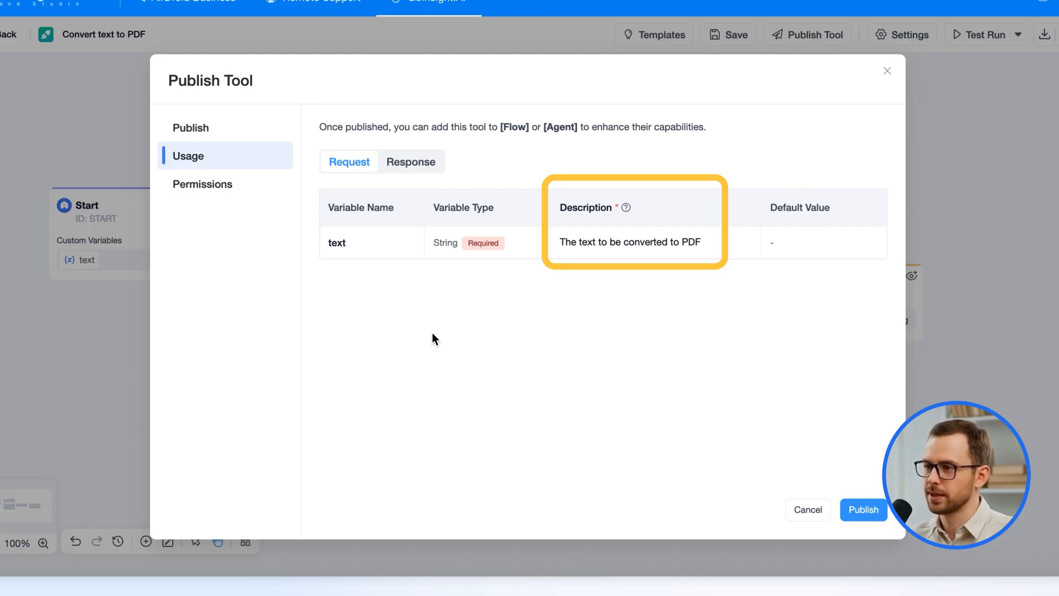
left_click(421, 162)
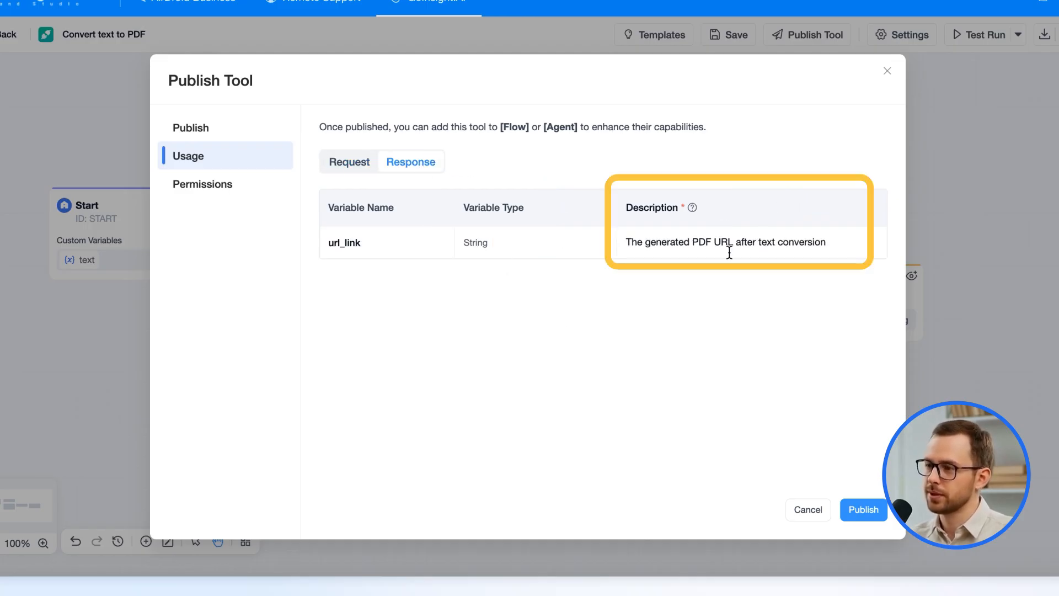
mouse_move(696, 211)
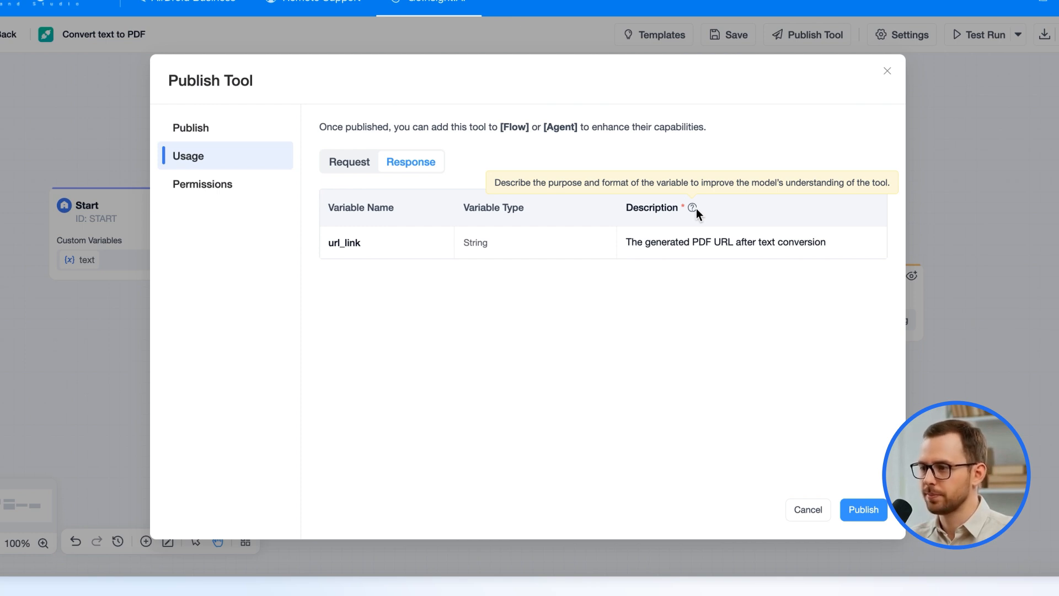
Try Custom access for Marketing and Product departments, revert to organization-wide public access, and publish.
left_click(244, 189)
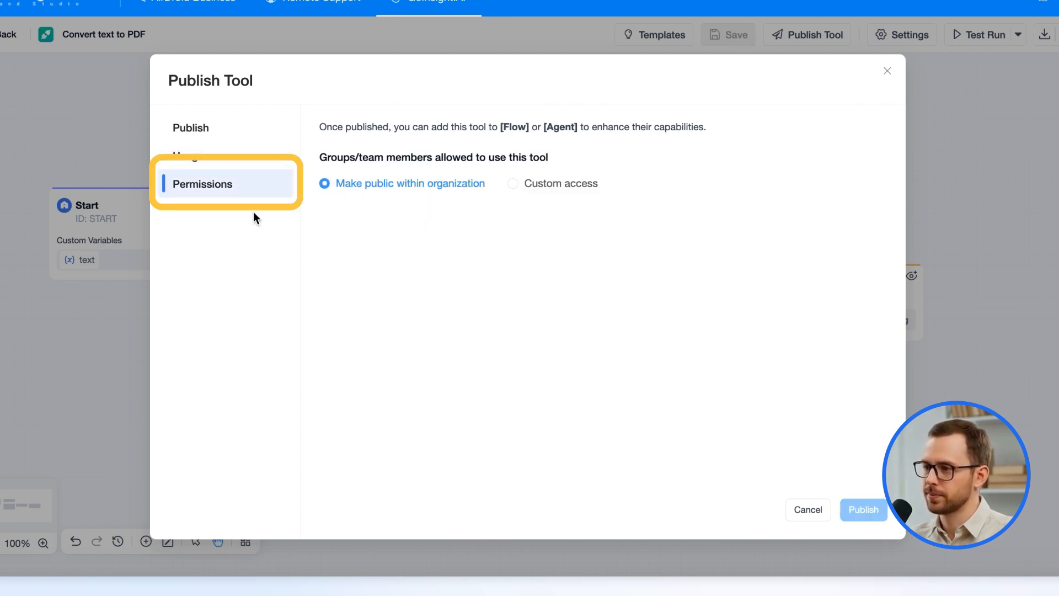
left_click(526, 185)
left_click(557, 323)
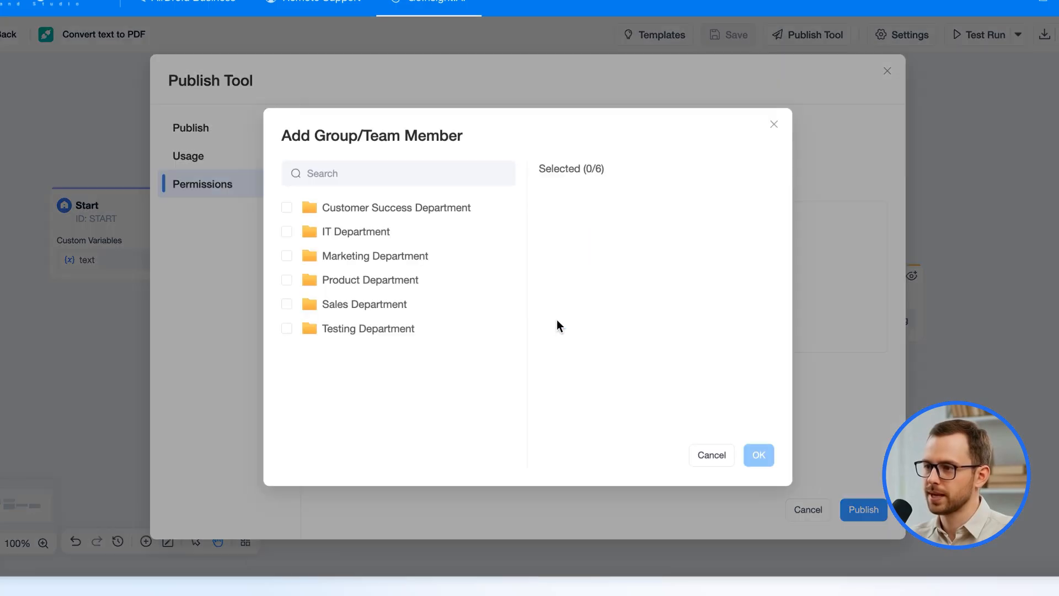
left_click(288, 259)
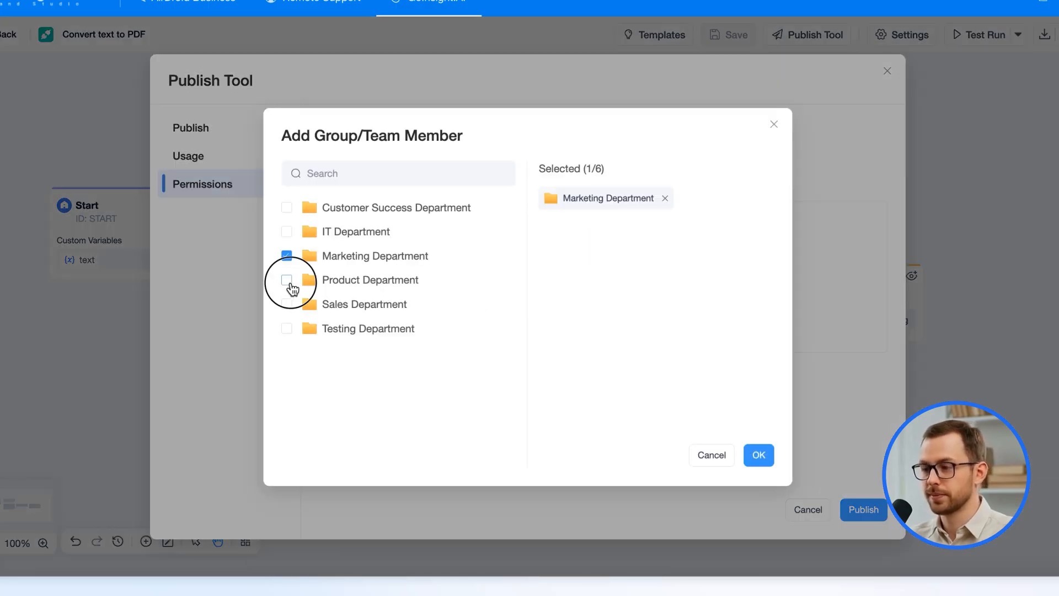
left_click(287, 281)
left_click(759, 457)
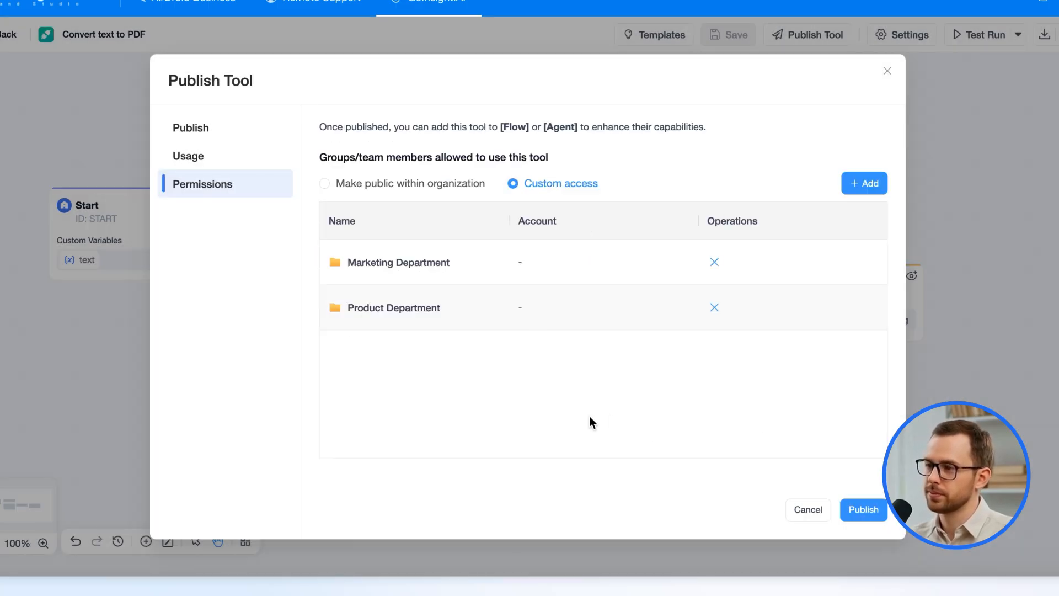
left_click(326, 184)
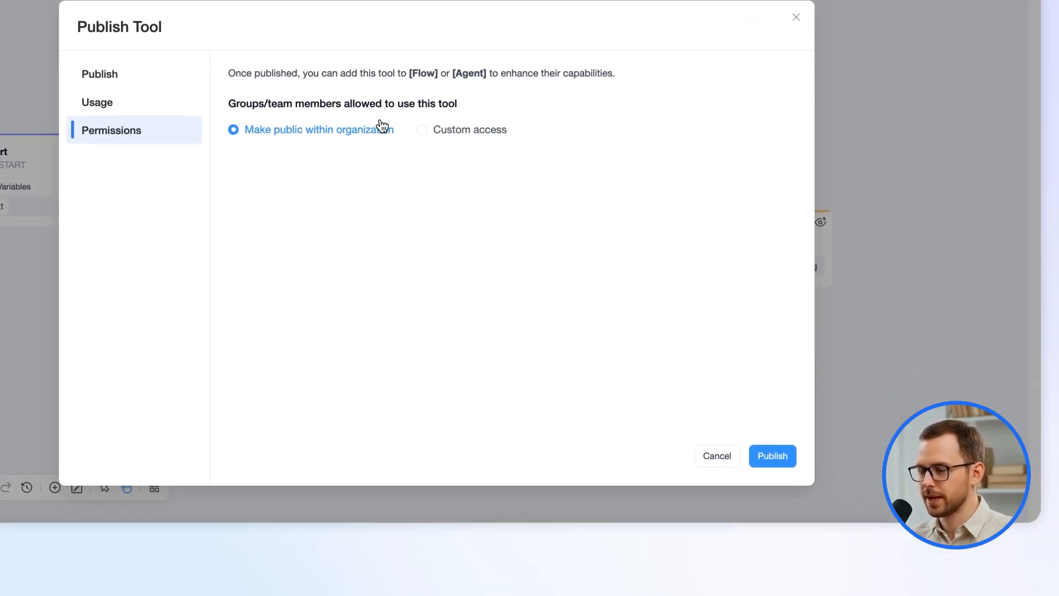
left_click(773, 459)
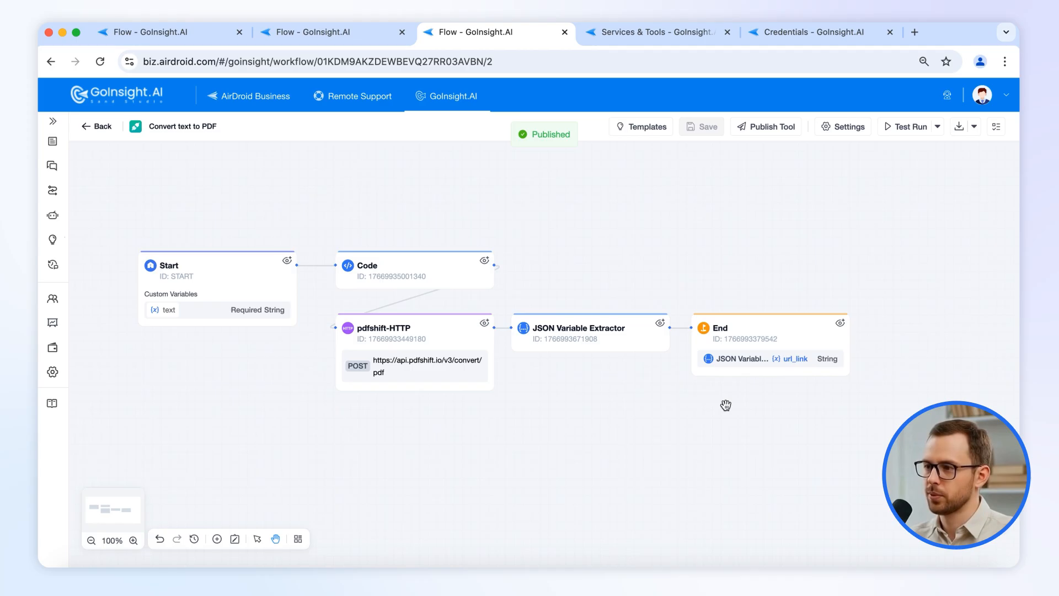
Add a Convert text to PDF node after Start, fed Start's Query and the PDFShift API Key.
left_click(340, 35)
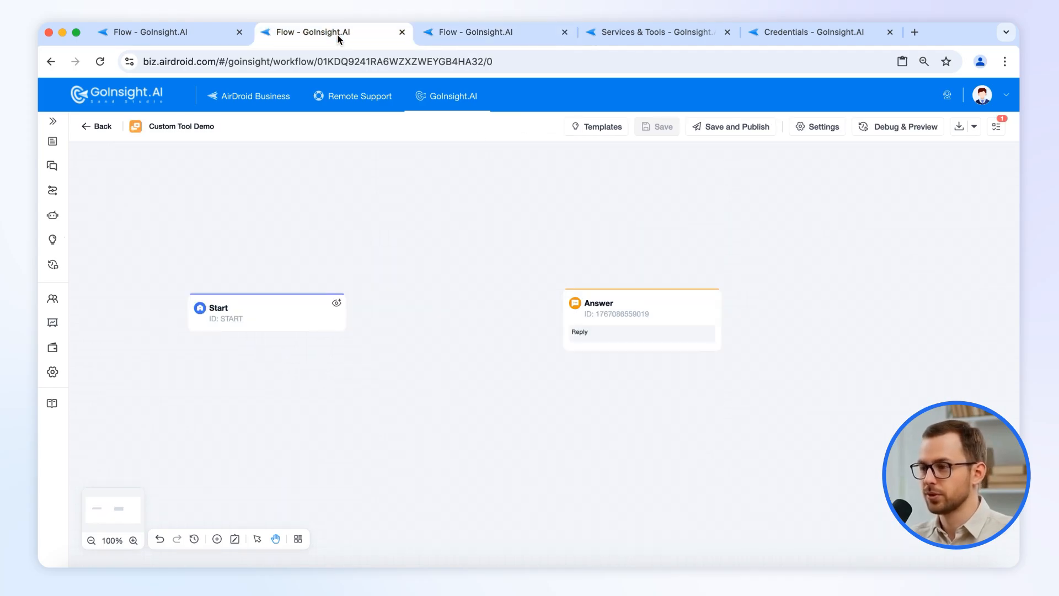
left_click(347, 308)
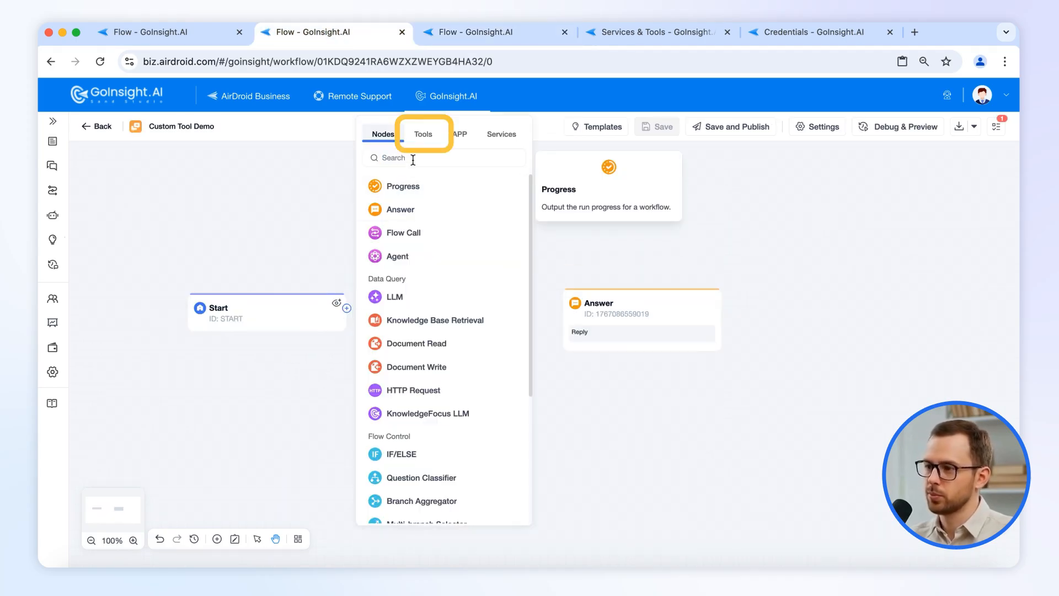
left_click(423, 134)
mouse_move(428, 210)
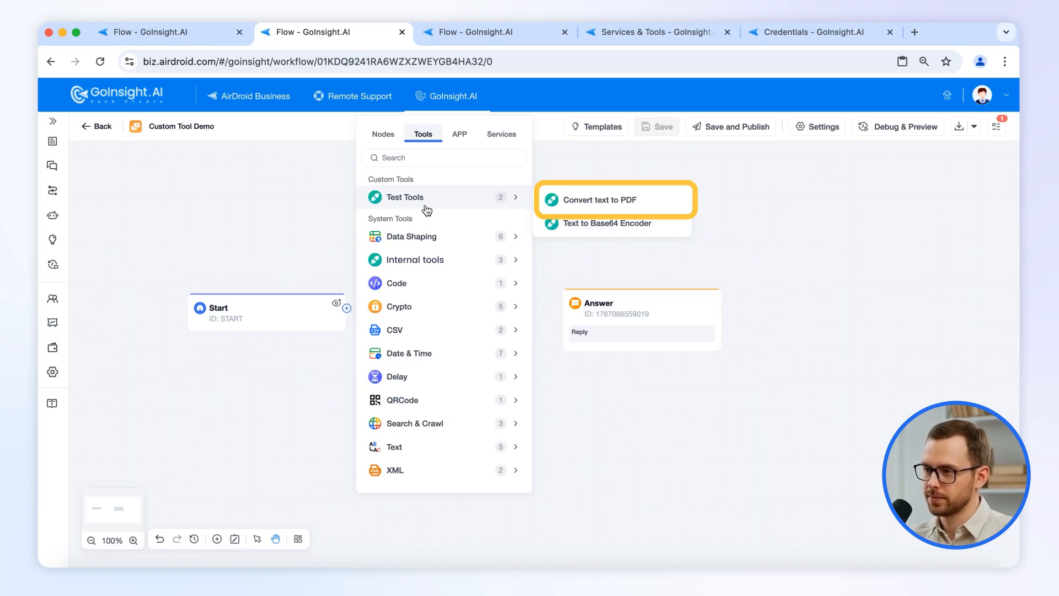
left_click(583, 202)
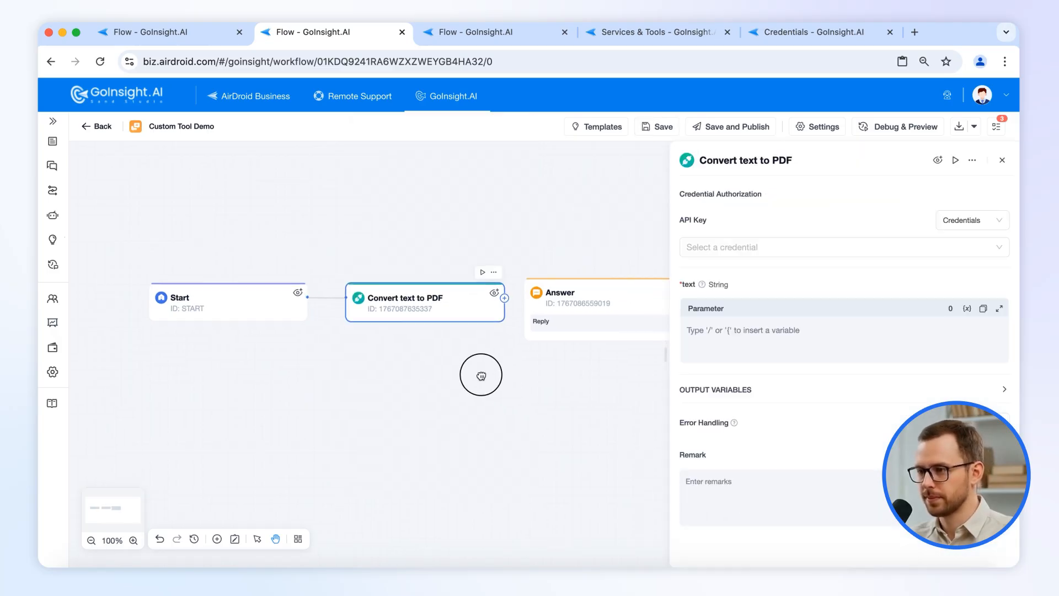
left_click(731, 337)
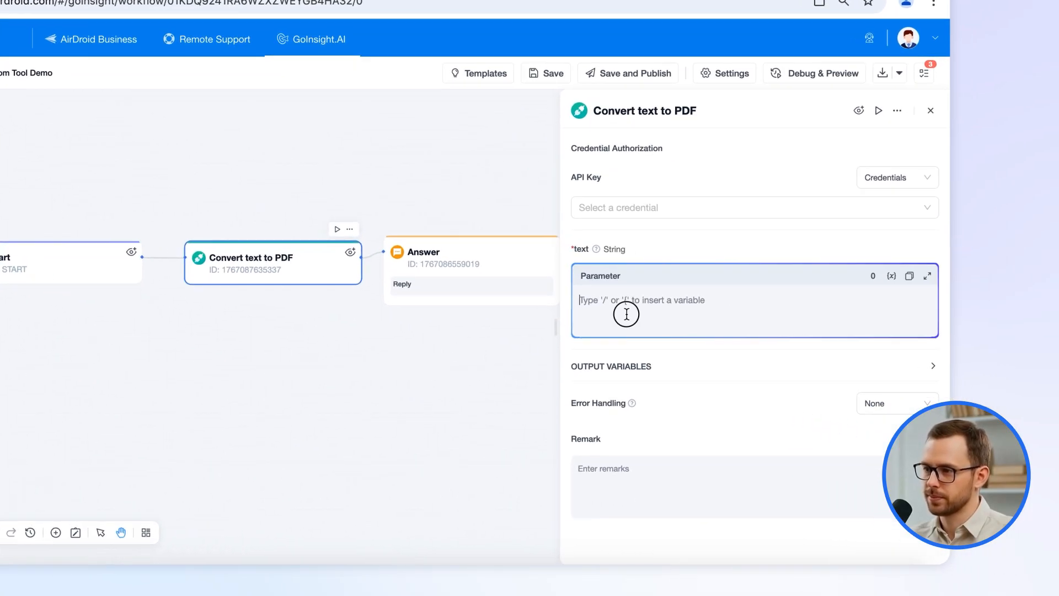
type("/")
left_click(637, 353)
left_click(782, 215)
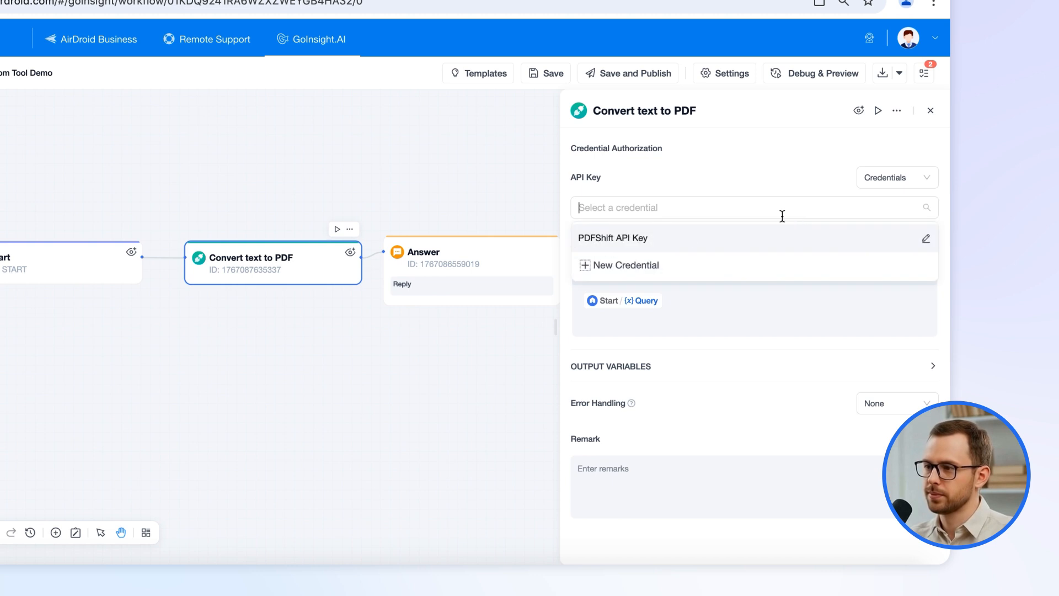
left_click(663, 238)
Make the Answer node reply with the tool's url_link.
left_click(558, 249)
left_click(650, 182)
type("/")
left_click(664, 238)
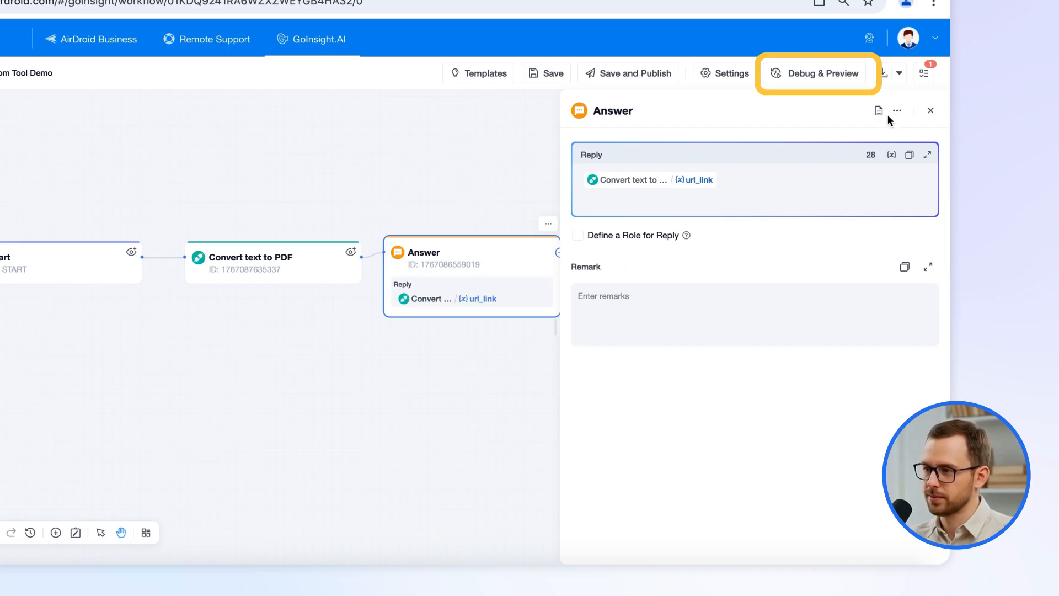
Test the workflow by sending 'hello' in the debug chat.
left_click(931, 110)
left_click(793, 75)
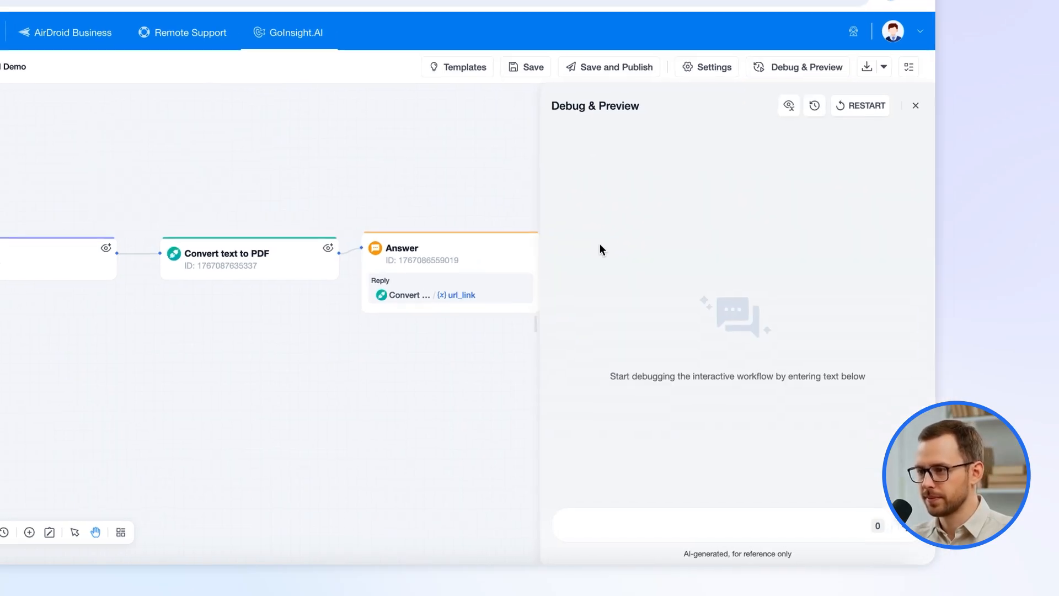
left_click(665, 523)
type("hello")
key("Return")
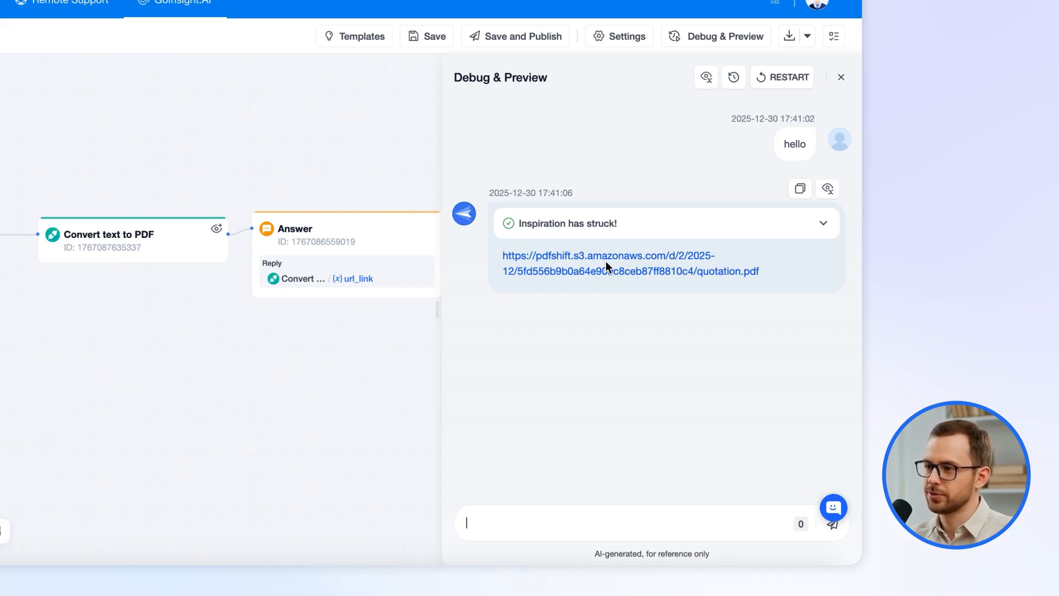
Check the generated quotation.pdf, then move the Convert text to PDF node to the lower left.
left_click(605, 265)
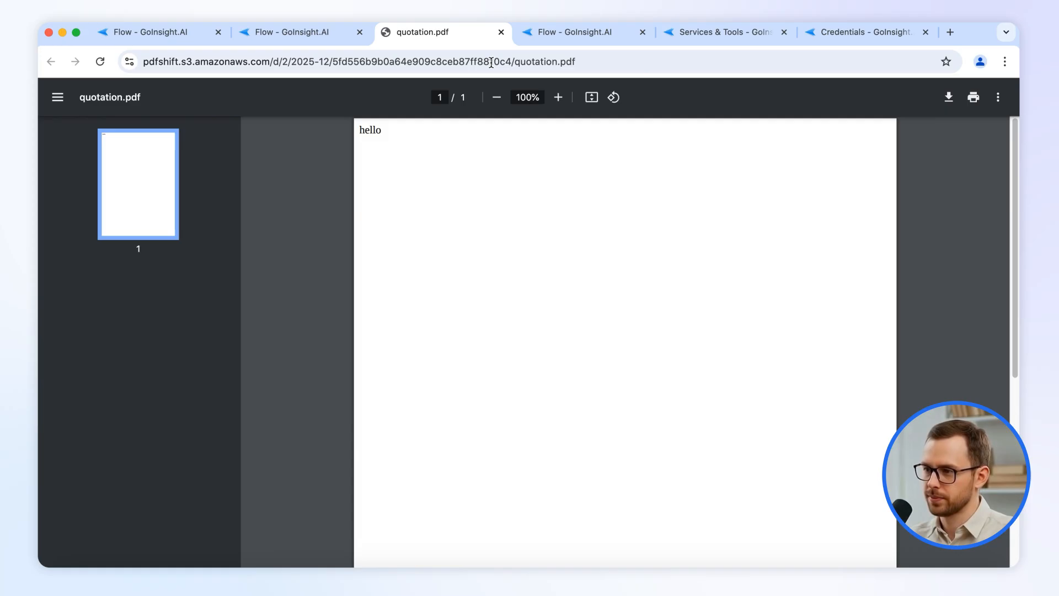
left_click(501, 32)
left_click_drag(471, 309, 450, 457)
Remove the PDF node's links and add an Agent node after Start.
left_click(307, 398)
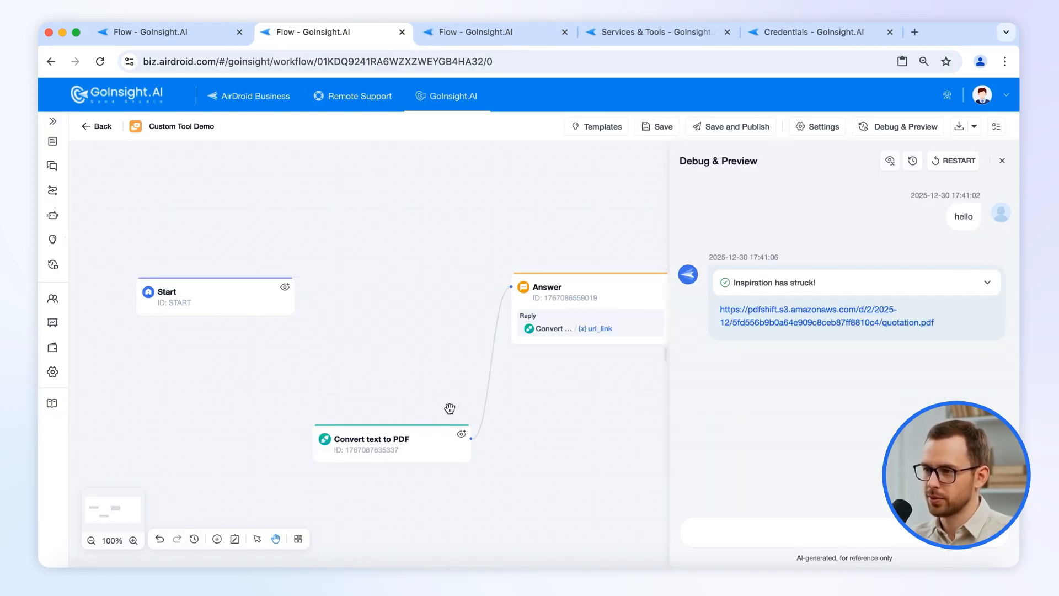
left_click(486, 408)
left_click(302, 294)
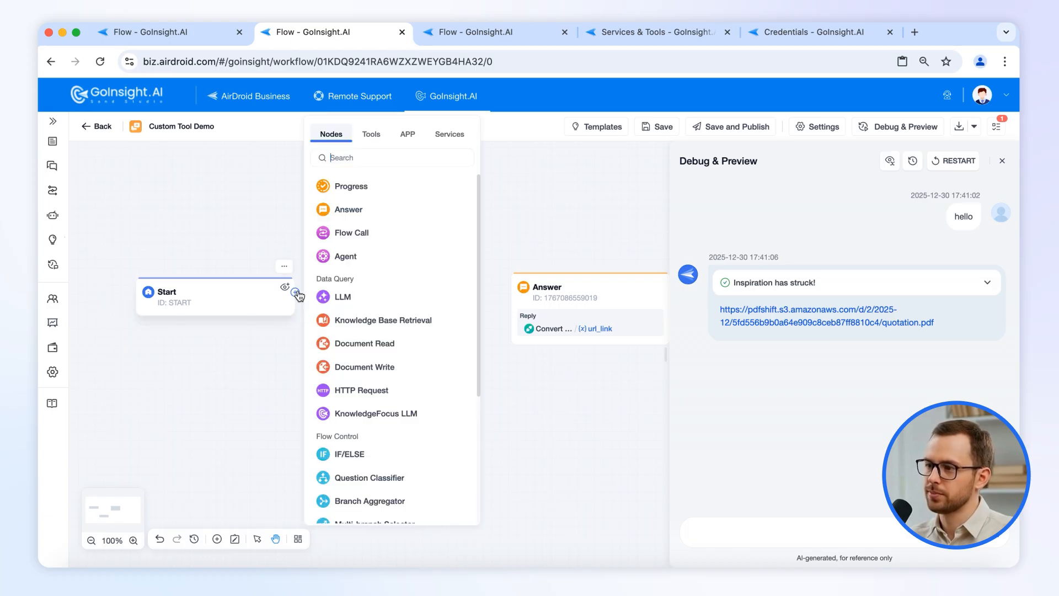
left_click(366, 255)
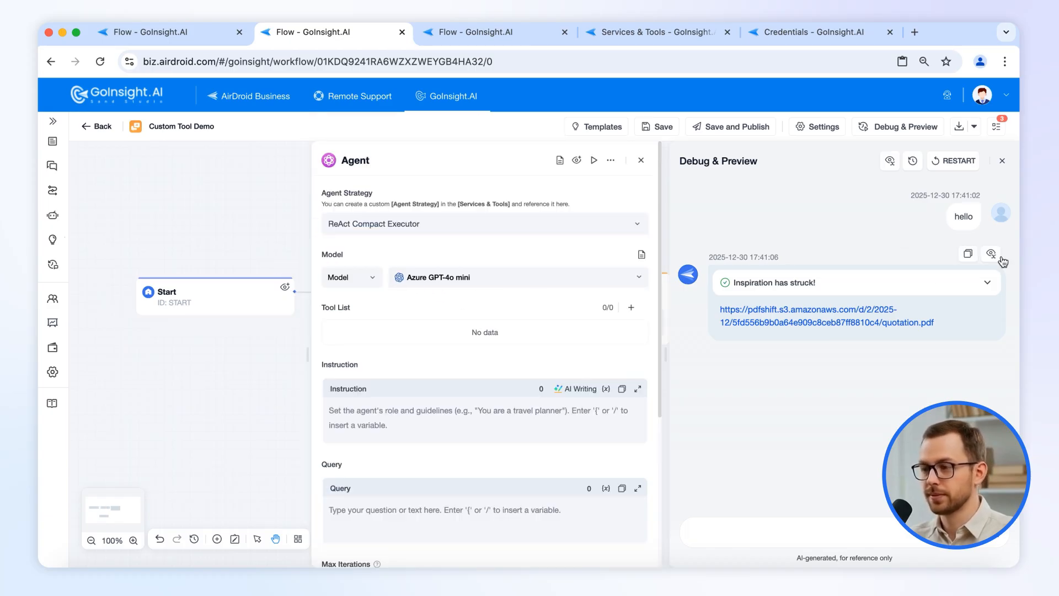
left_click(1003, 161)
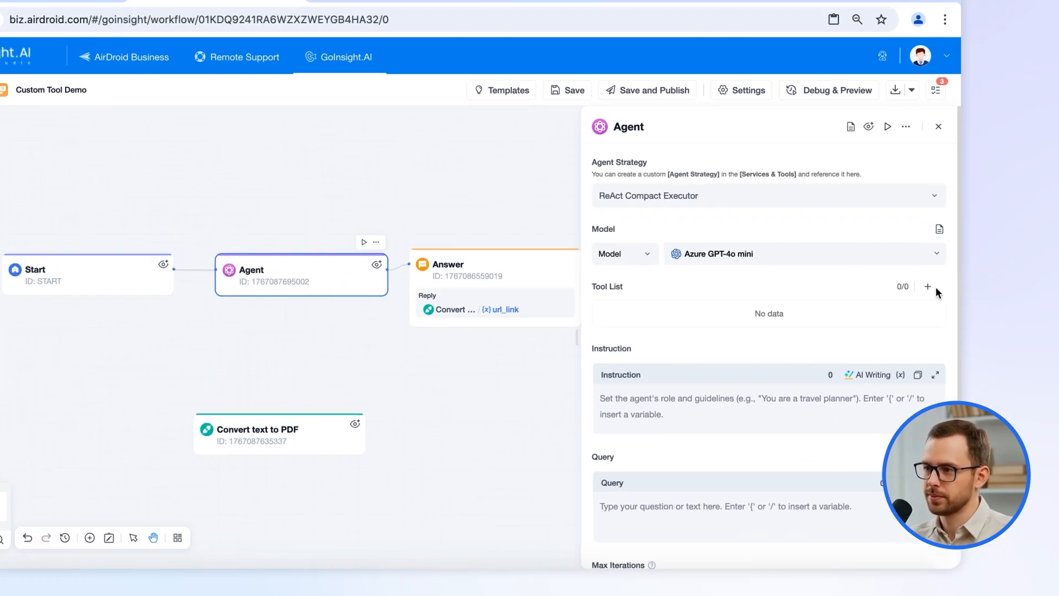
Give the Agent the Convert text to PDF tool using the PDFShift API Key credential.
left_click(989, 308)
mouse_move(743, 256)
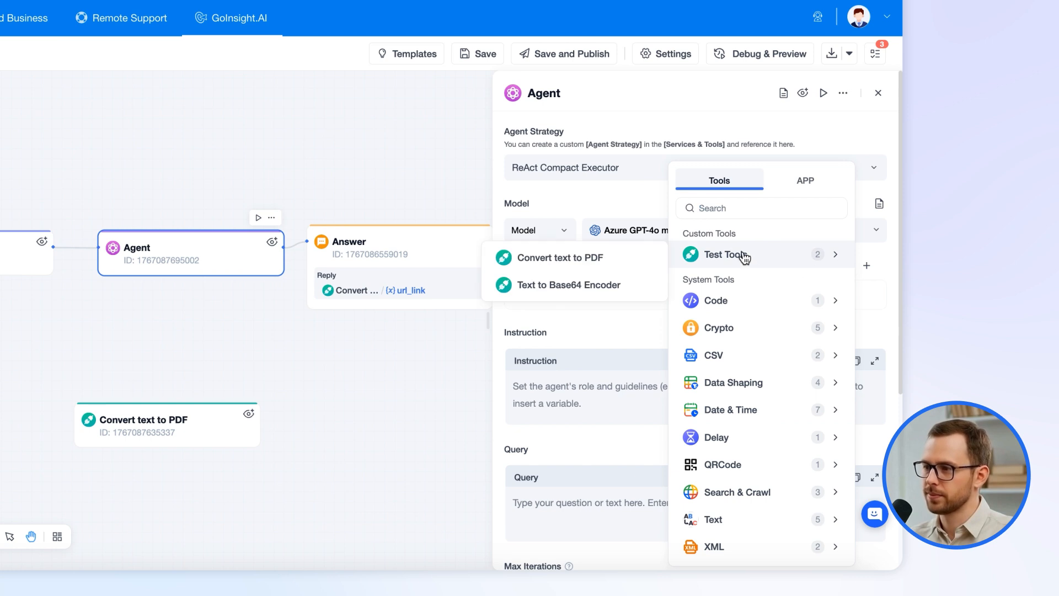
left_click(598, 260)
left_click(849, 300)
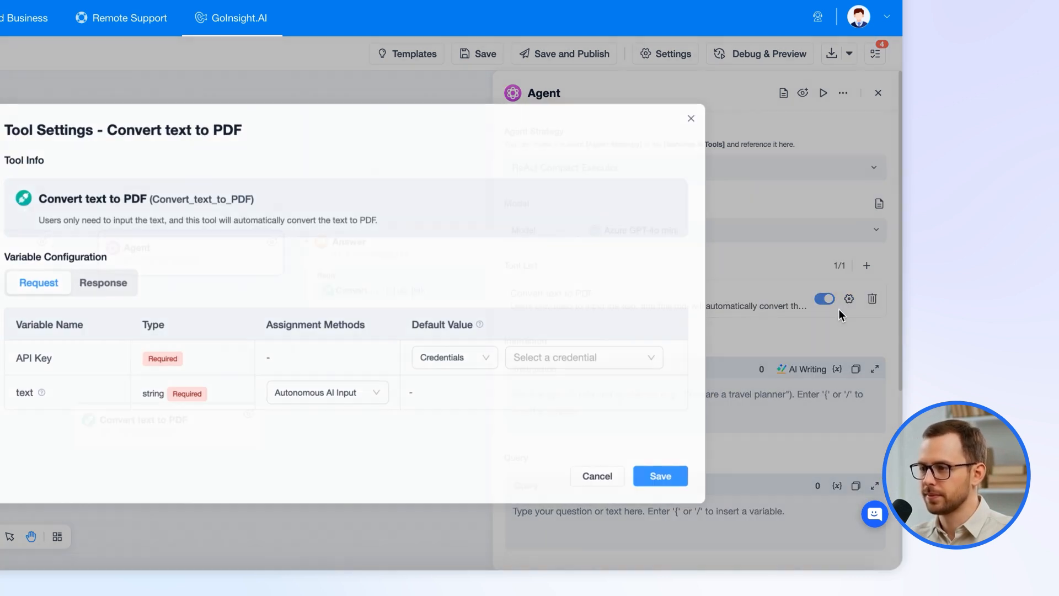
left_click(686, 357)
left_click(712, 391)
left_click(828, 476)
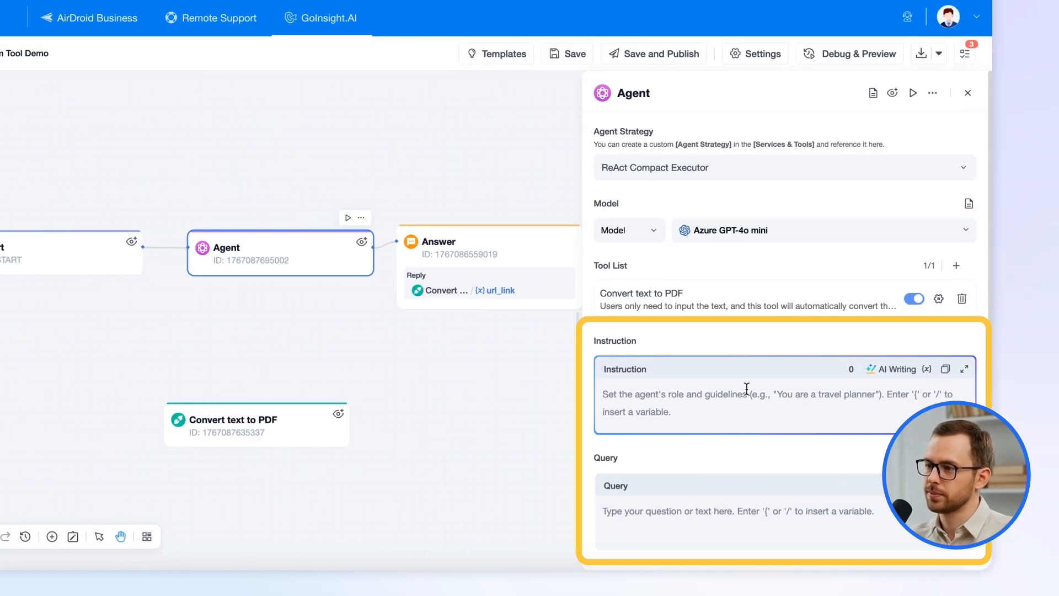
Set the Agent's Query to Start's Query and paste the text-processing assistant instruction.
left_click(815, 520)
type("/")
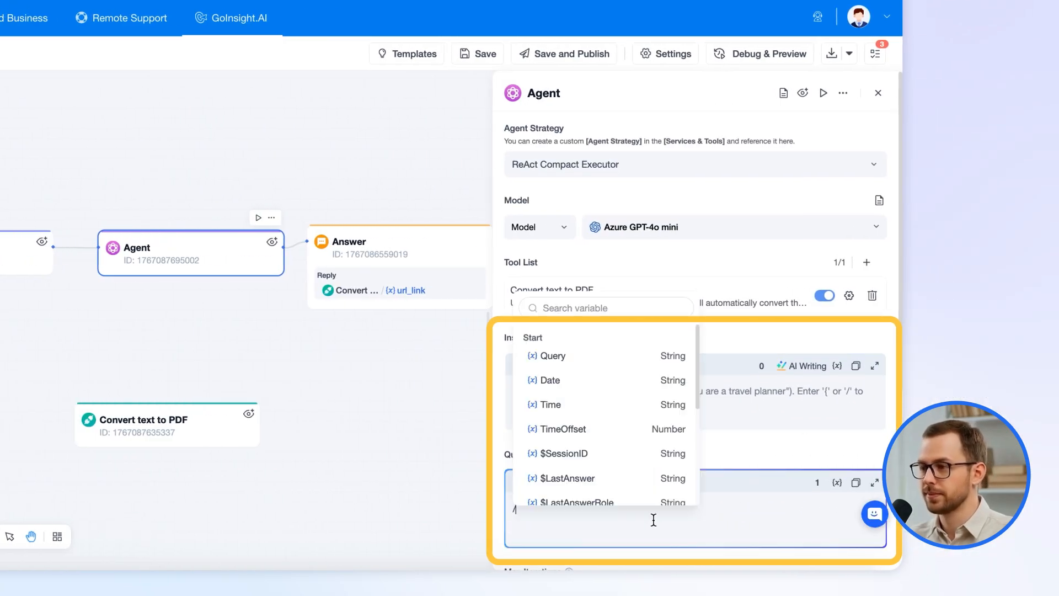
left_click(582, 357)
left_click(617, 390)
type("You are a text processing assistant. Convert the input text into a PDF file.")
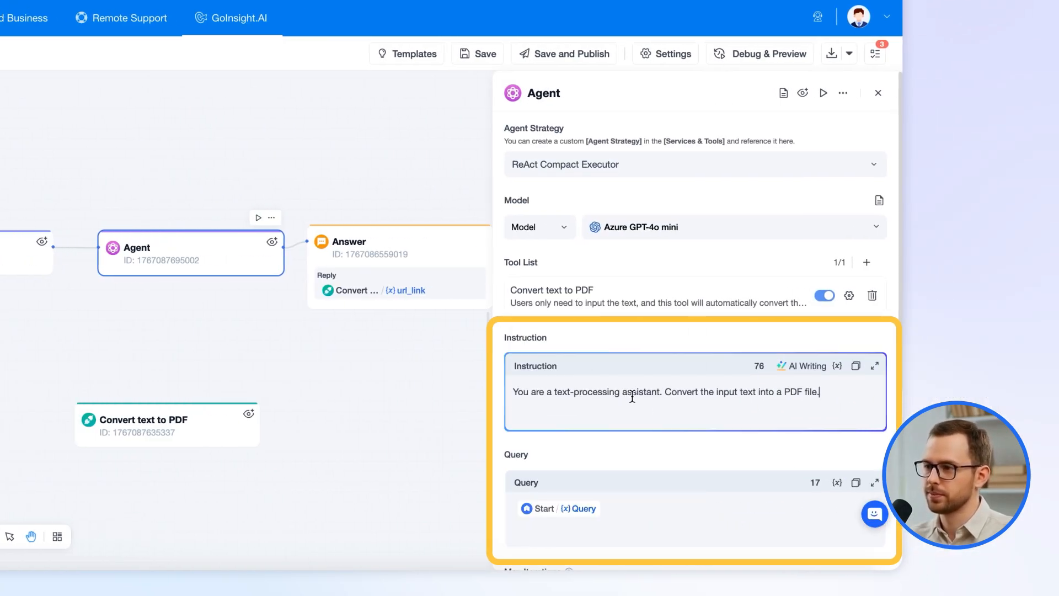
Replace Answer's broken url_link reply with the Agent's Text output.
left_click(433, 253)
key("BackSpace")
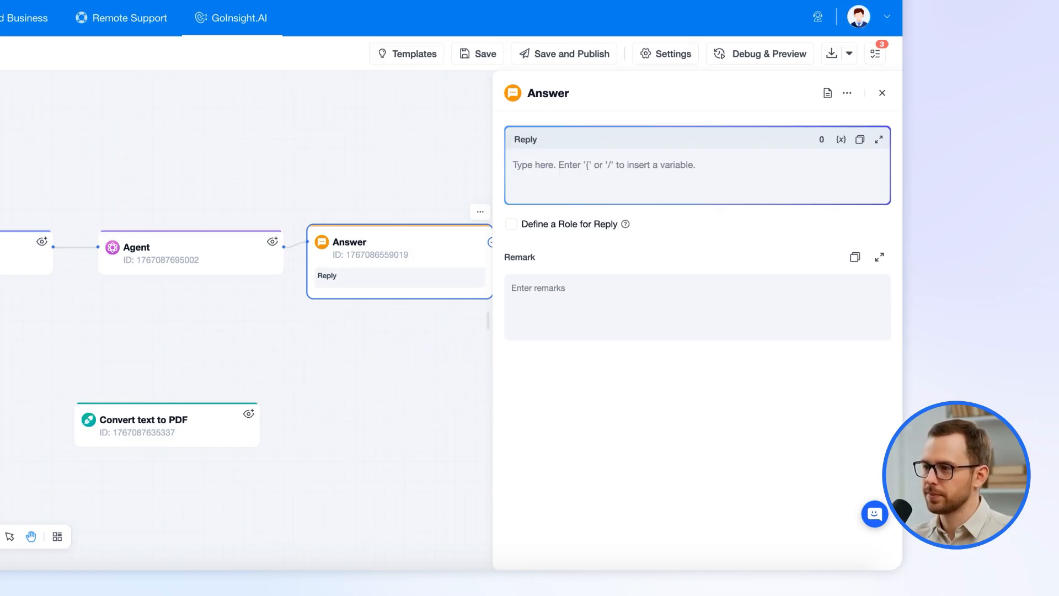
type("/")
left_click(613, 227)
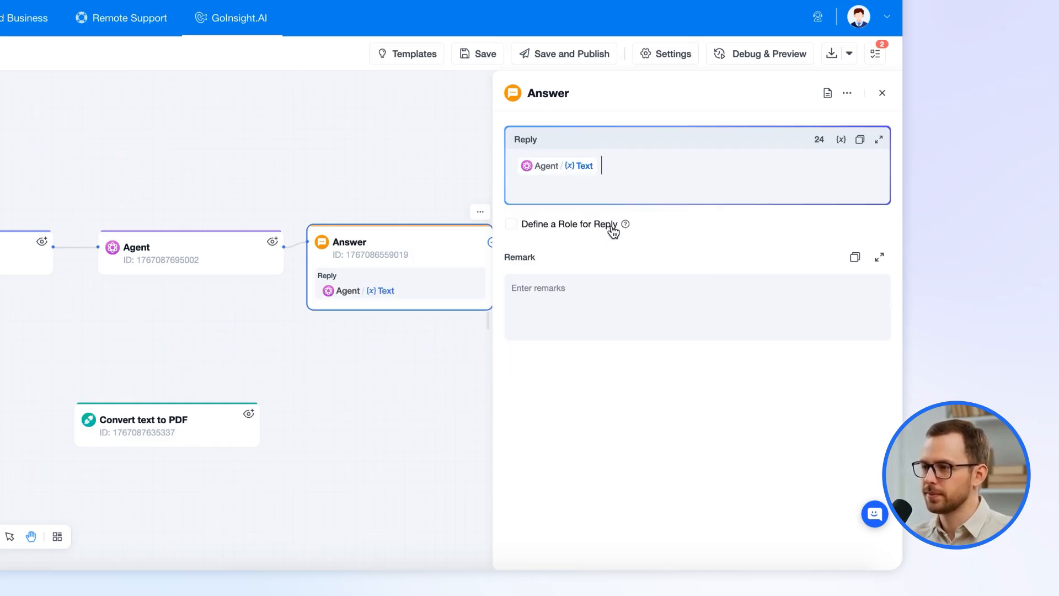
Send the pasted customer order details in the debug chat and review the resulting quotation PDF.
left_click(757, 54)
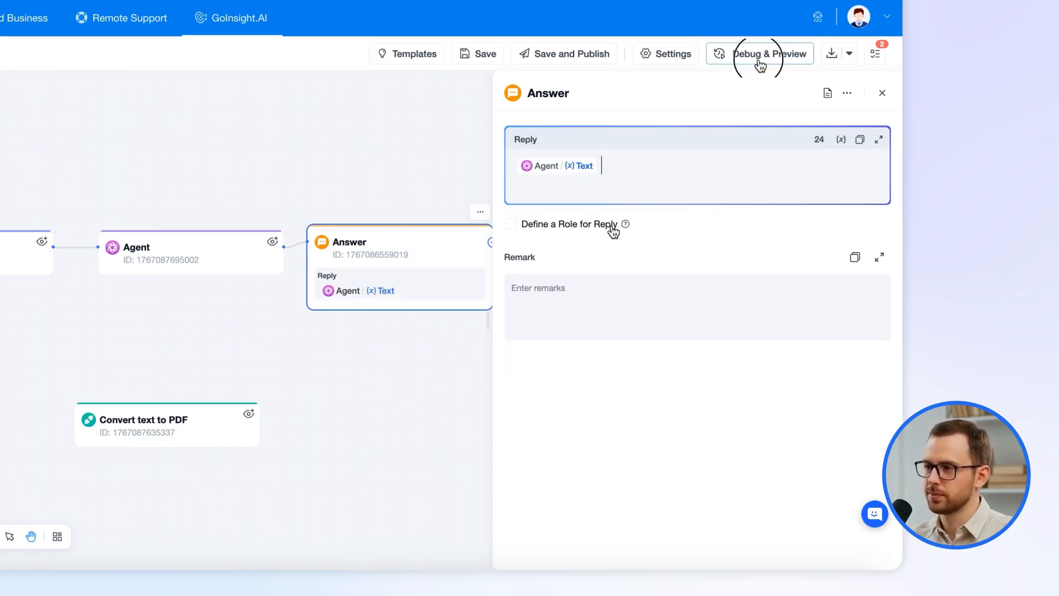
left_click(624, 522)
key("ctrl+v")
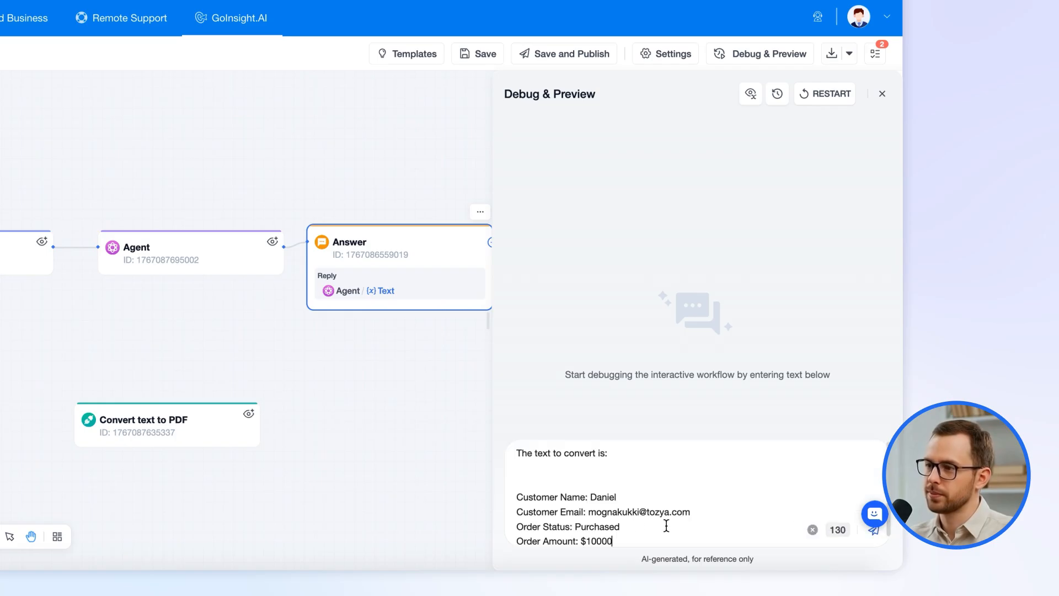
left_click(877, 530)
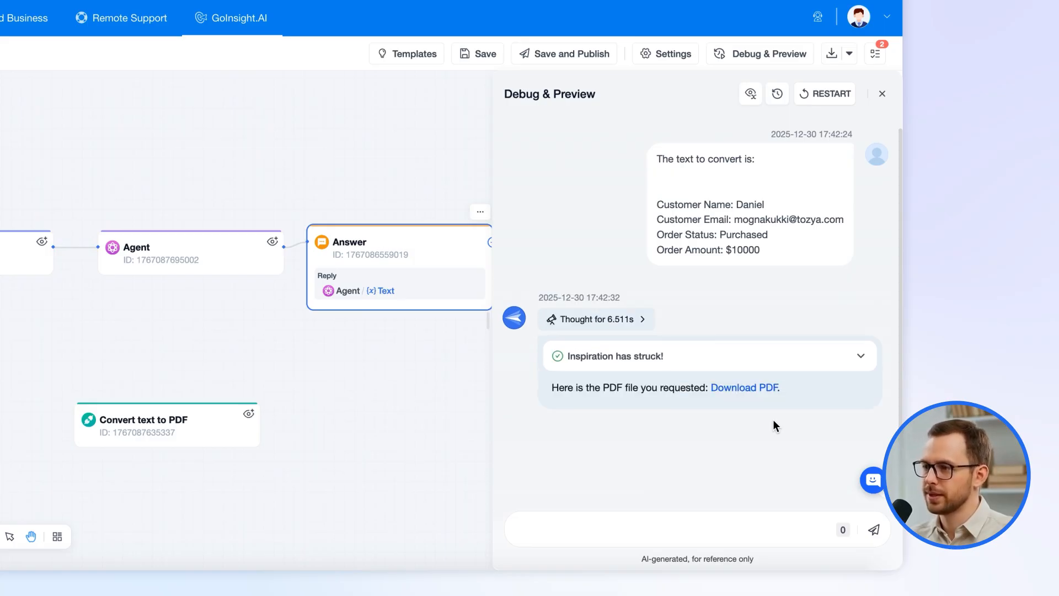
left_click(747, 388)
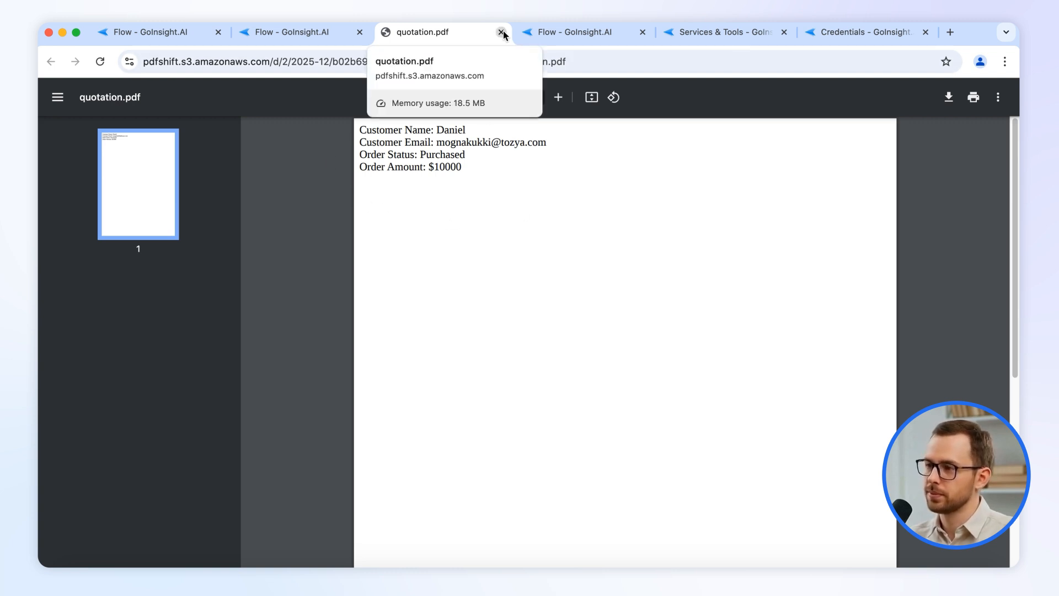
left_click(501, 32)
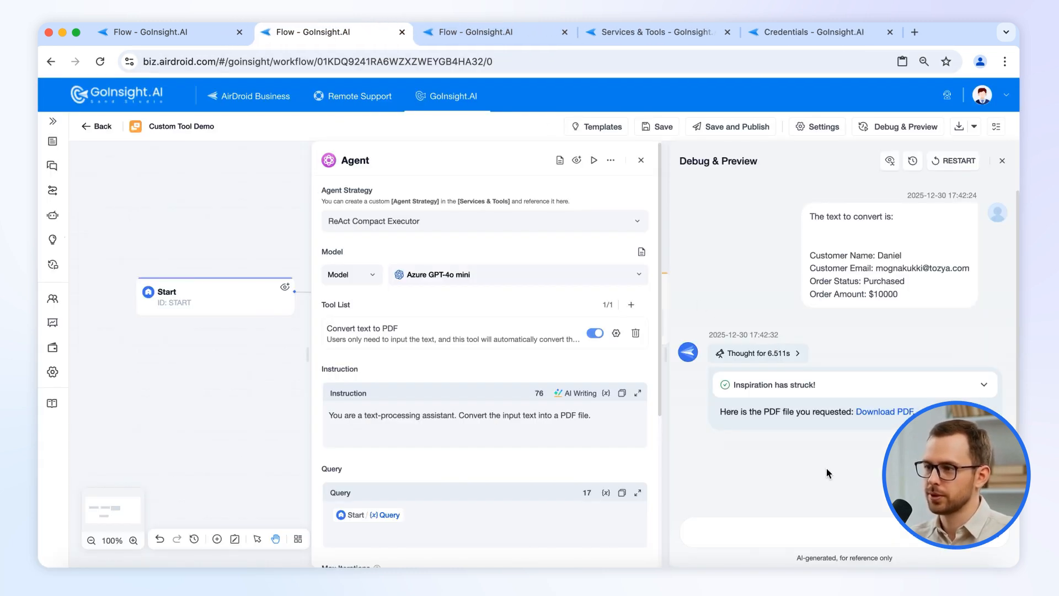
Open the Text to Base64 Encoder tool from the test tools list and inspect its Code node.
left_click(674, 33)
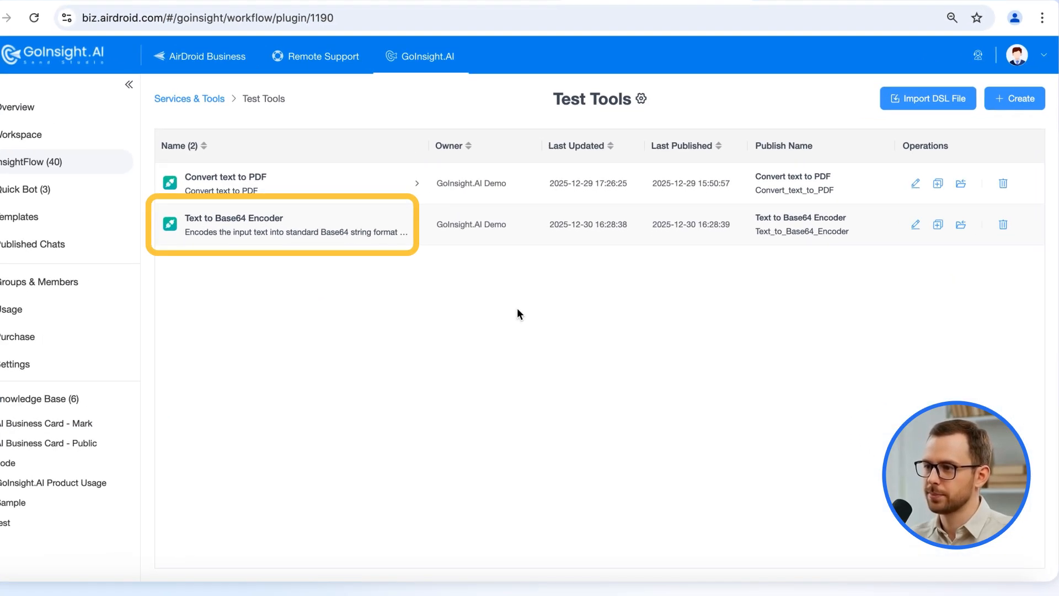
left_click(240, 221)
left_click_drag(441, 430, 433, 371)
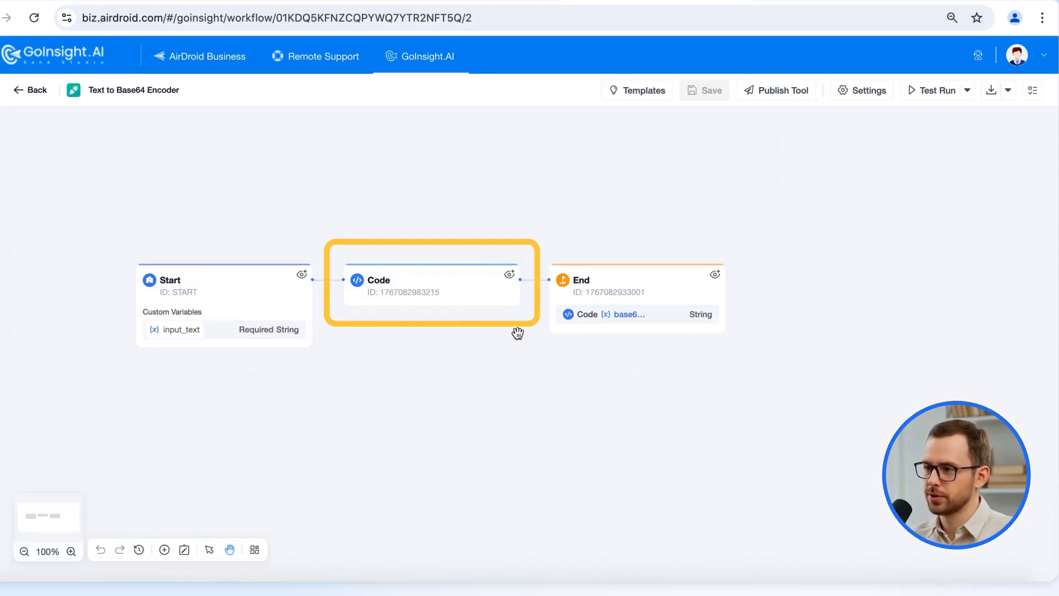
left_click(461, 298)
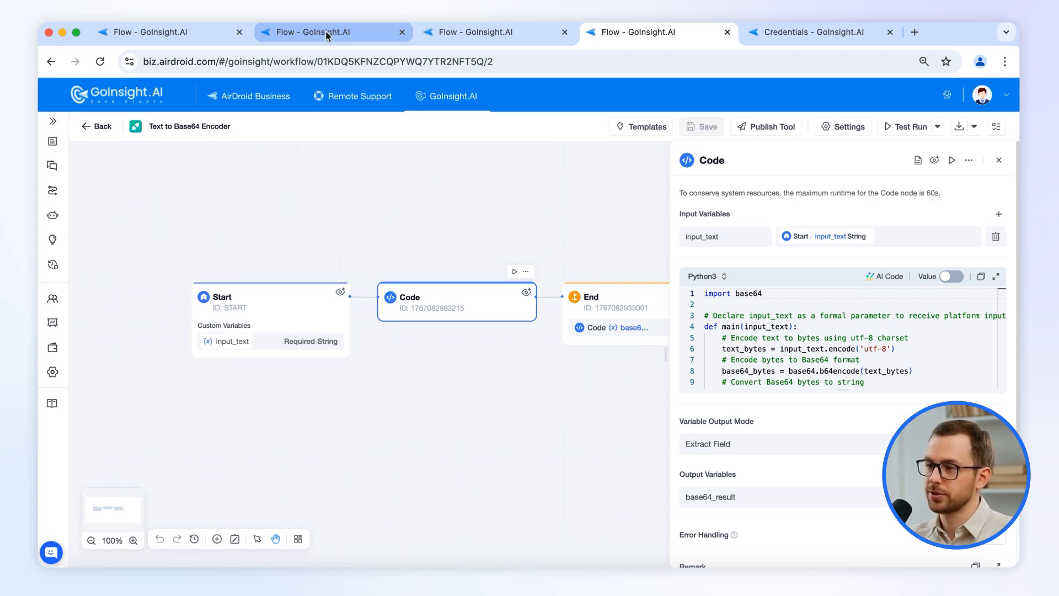
In Custom Tool Demo, place a Text to Base64 Encoder node below Answer.
left_click(331, 32)
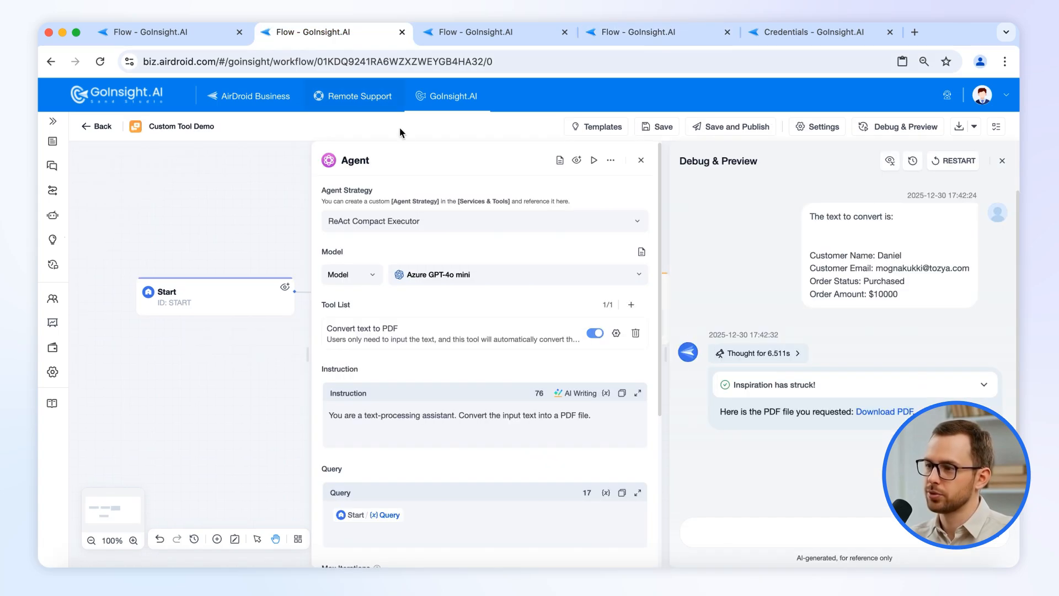
left_click(641, 160)
left_click(1003, 161)
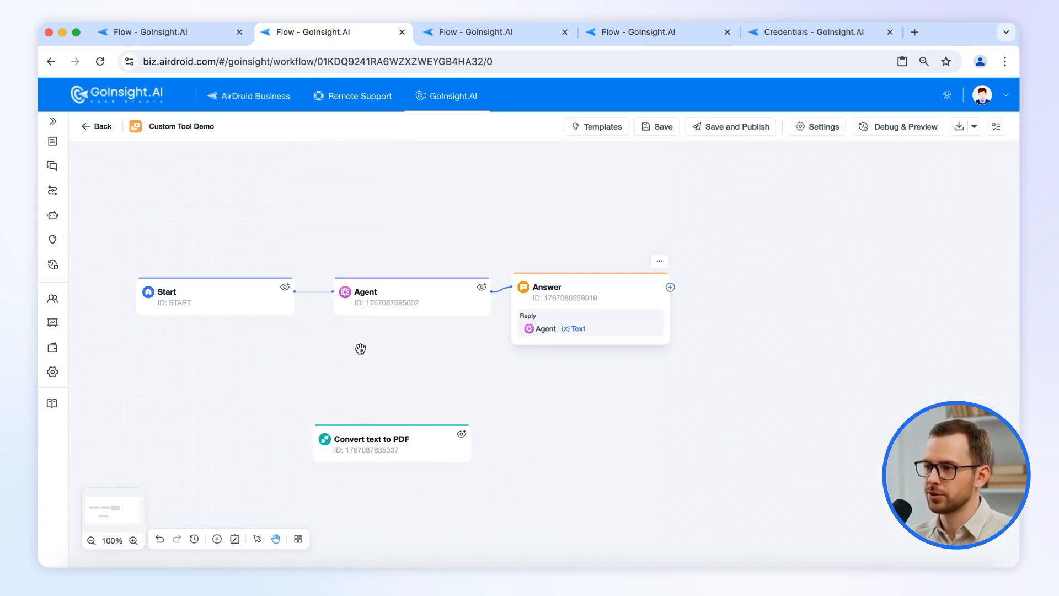
left_click(216, 542)
left_click(280, 141)
mouse_move(272, 204)
left_click(462, 227)
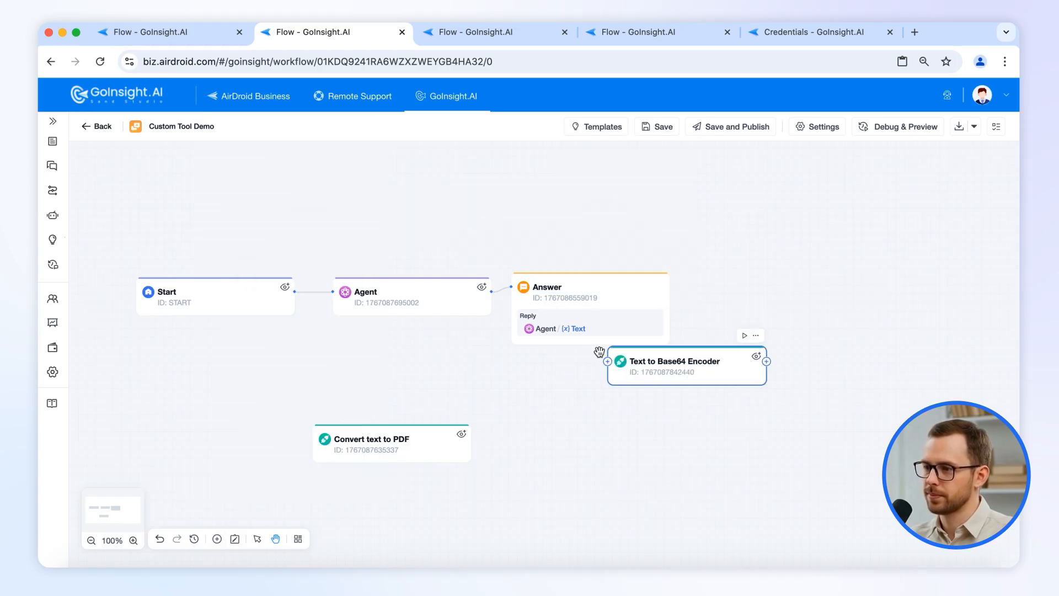
left_click(643, 438)
Paste a sample credential as input and test-run the encoder, viewing the output table.
key("ctrl+v")
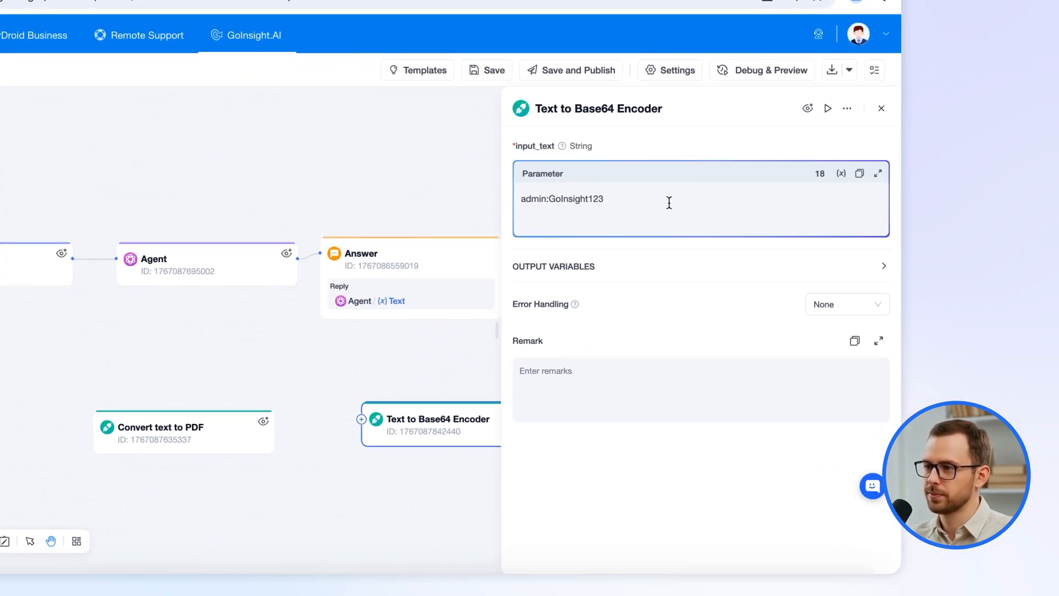
left_click(867, 123)
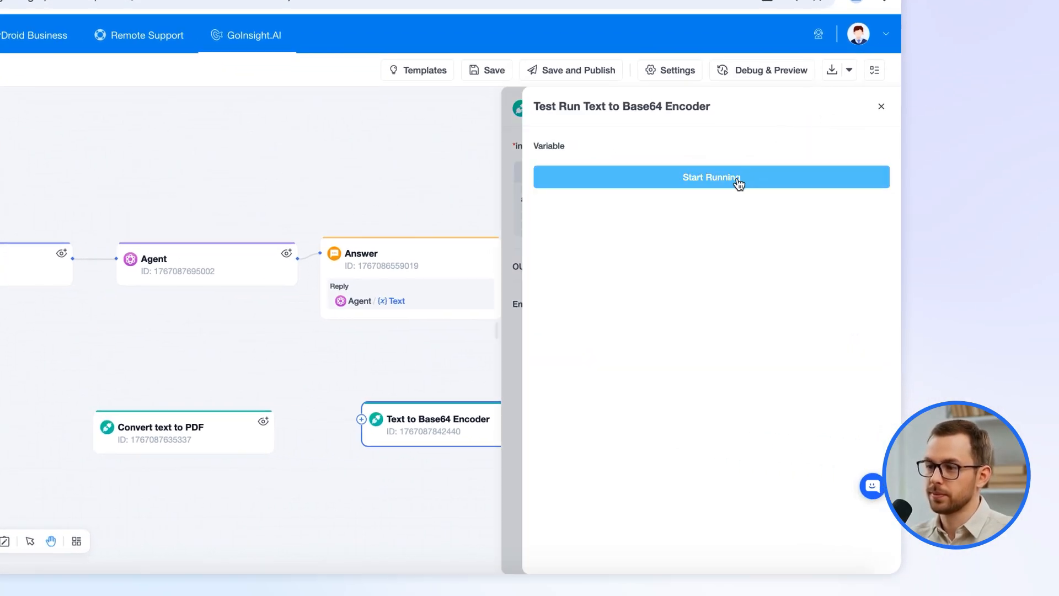
left_click(738, 181)
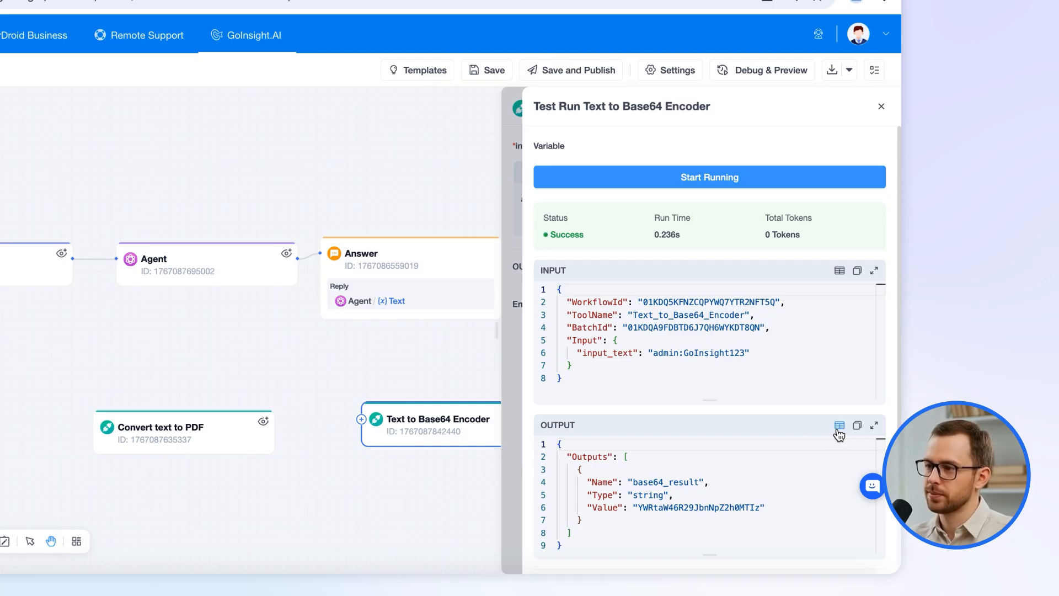
left_click(839, 425)
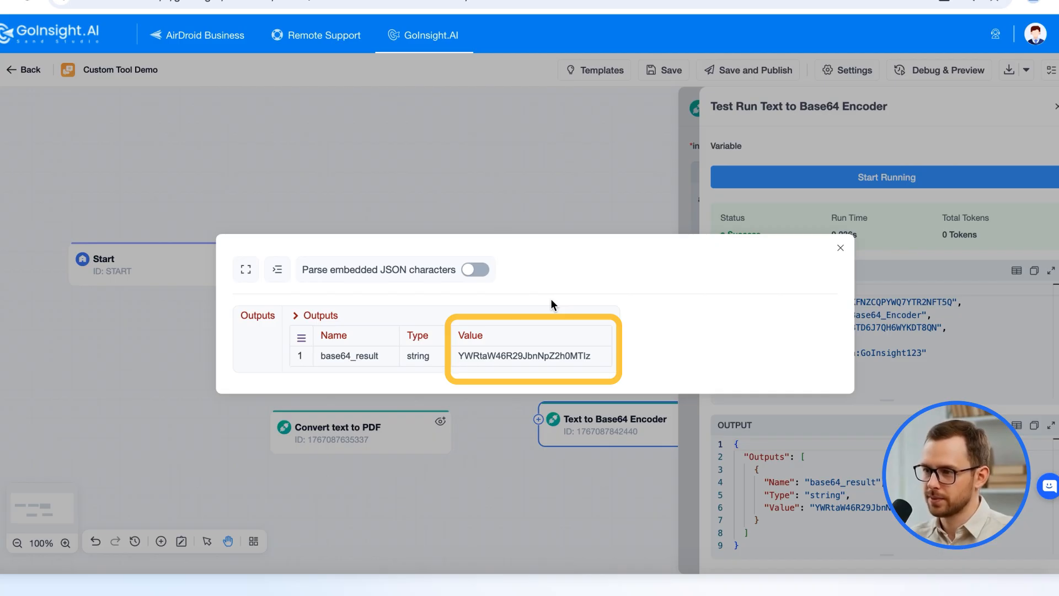
Close the output and settings panels and switch to the encoder tool's workflow.
left_click(841, 248)
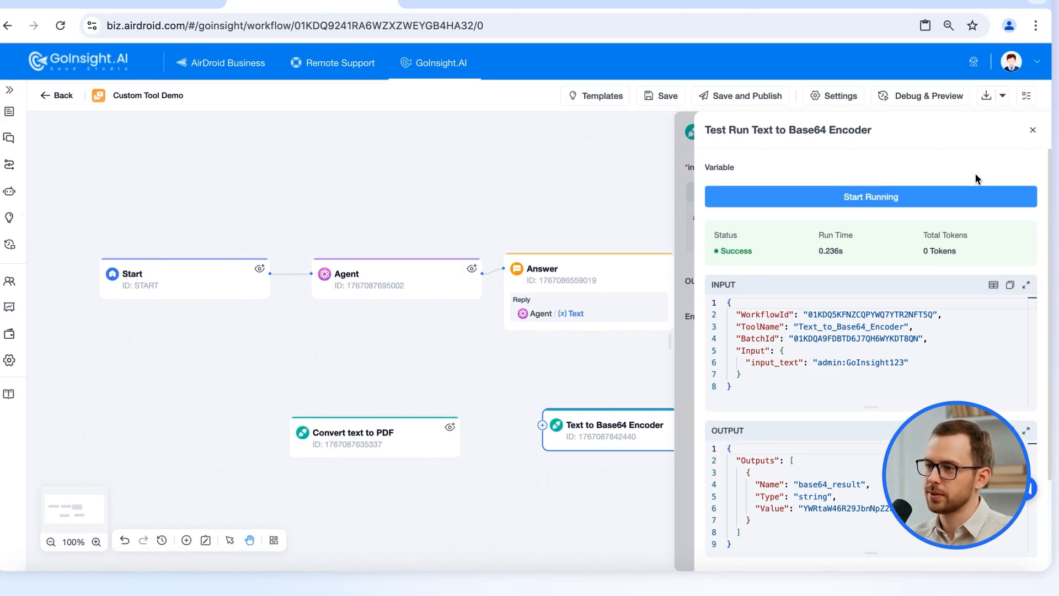
left_click(1033, 129)
left_click(1037, 132)
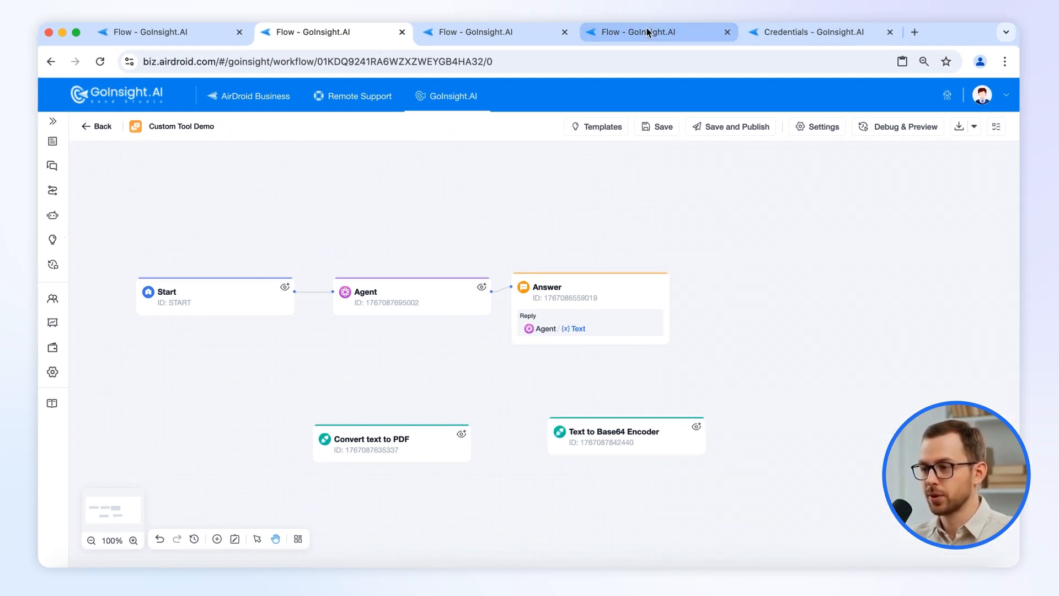
left_click(648, 32)
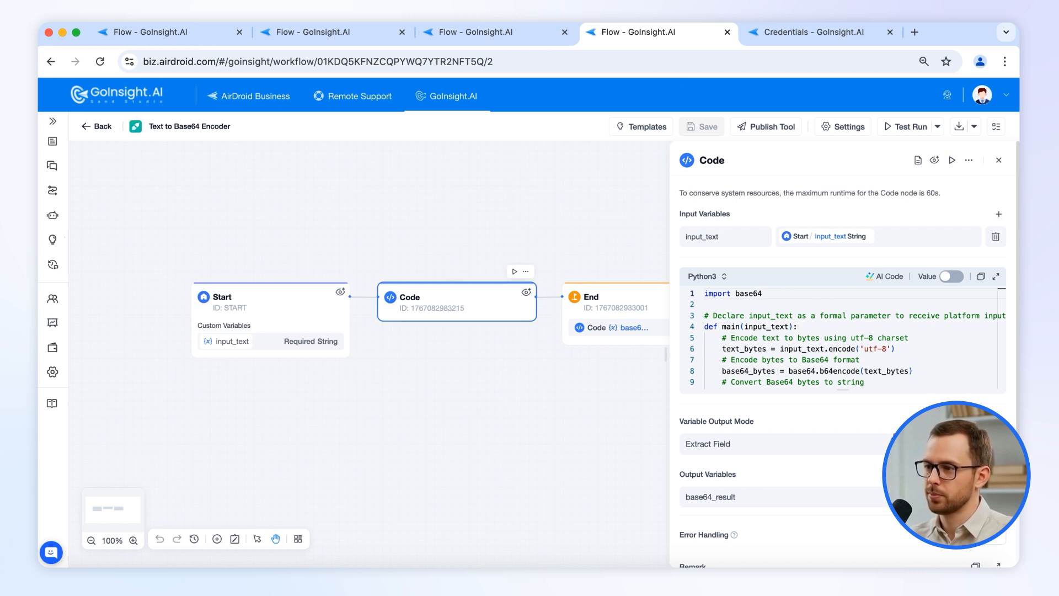